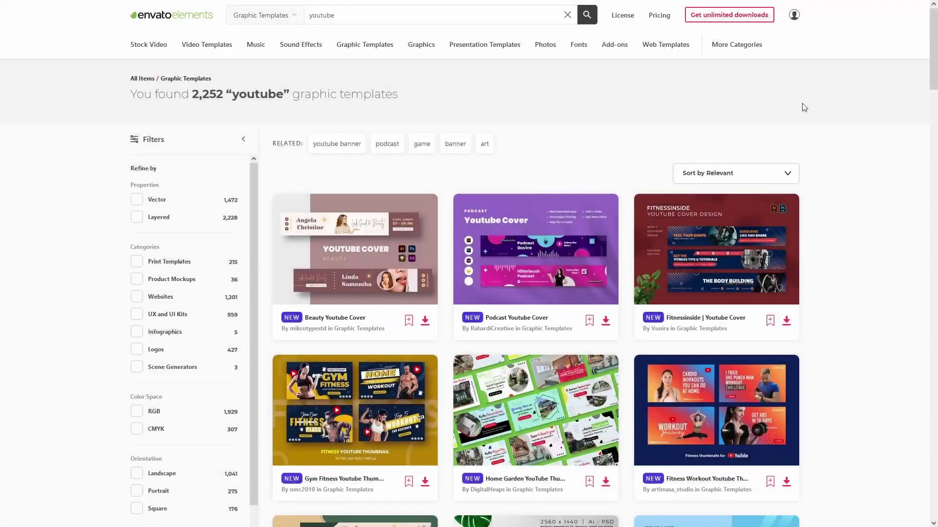
scroll(846, 128, down, 5)
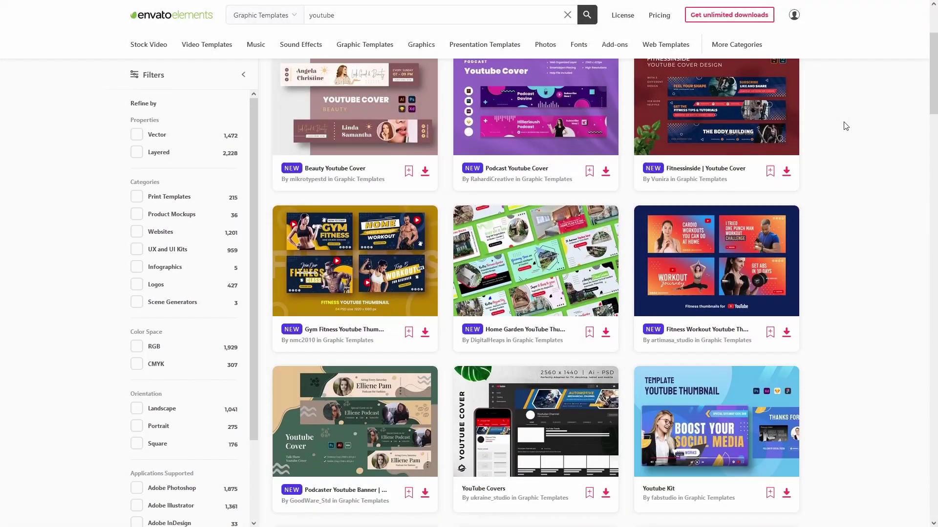
scroll(846, 130, down, 7)
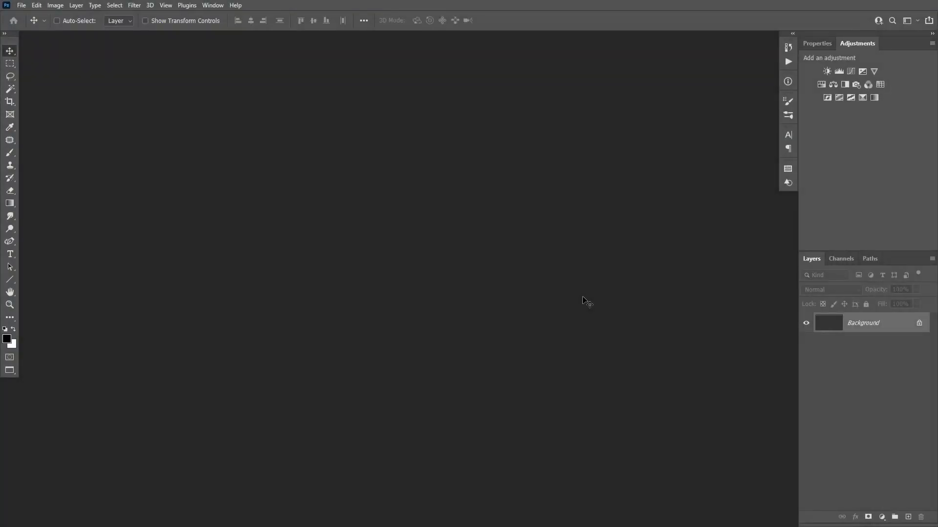
In Photoshop, create a 2560 × 1440 px RGB document at 72 pixels/inch with background colour 333333
key(ctrl+n)
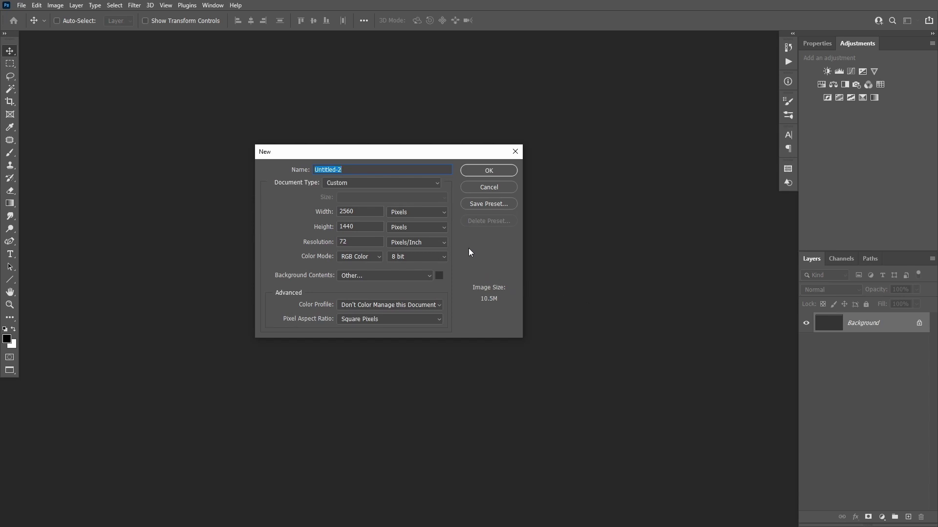
click(439, 276)
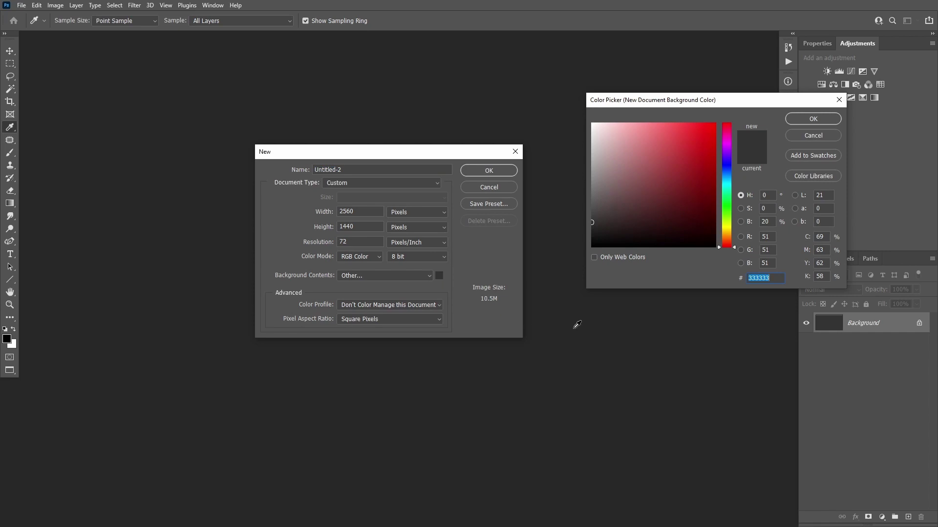
click(802, 121)
click(501, 172)
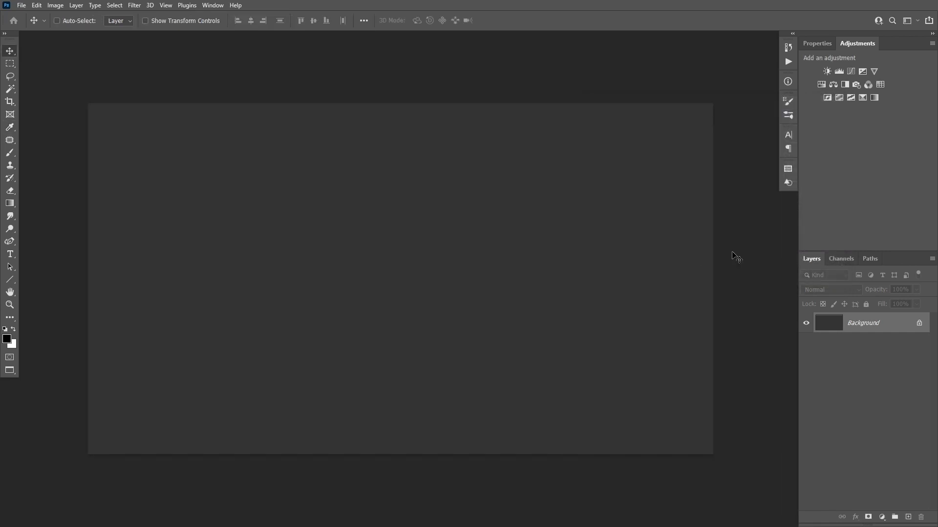
Place new-york-1753783.jpg as an embedded image and scale it to cover the whole canvas
click(21, 6)
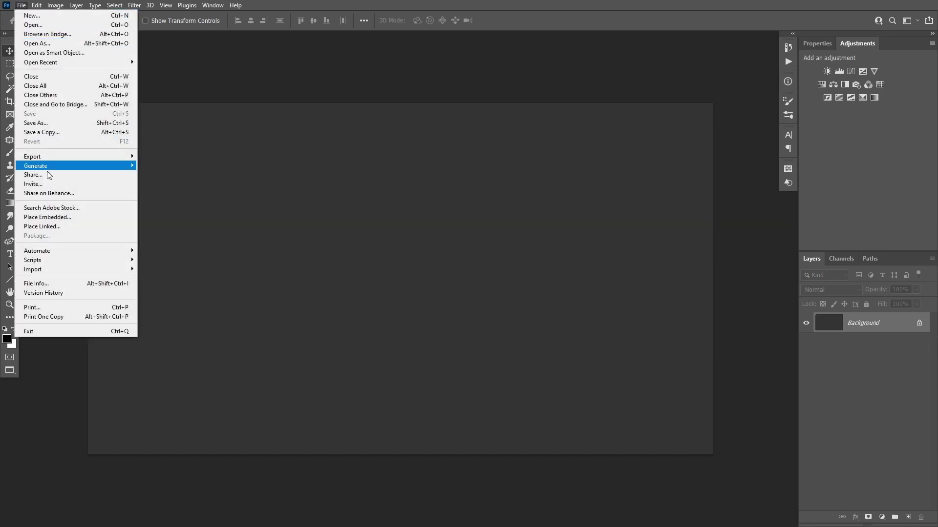
click(49, 218)
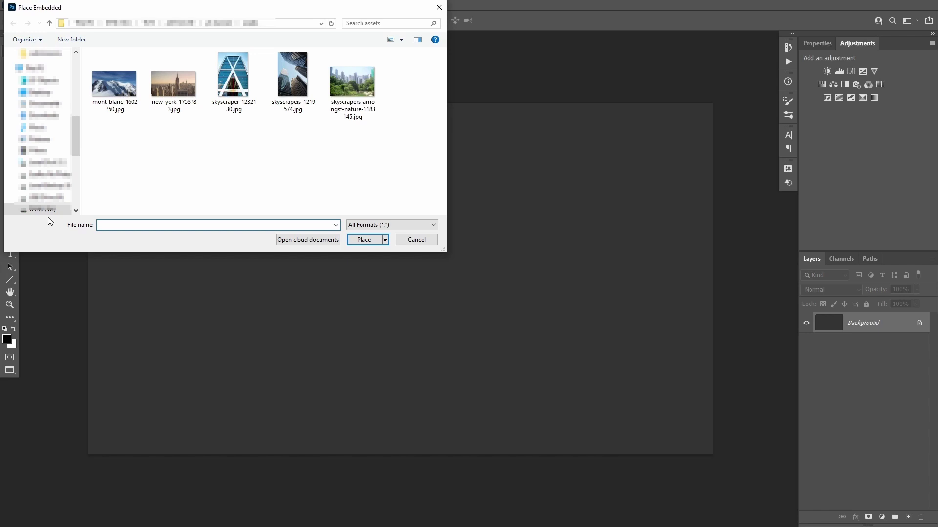
double_click(174, 89)
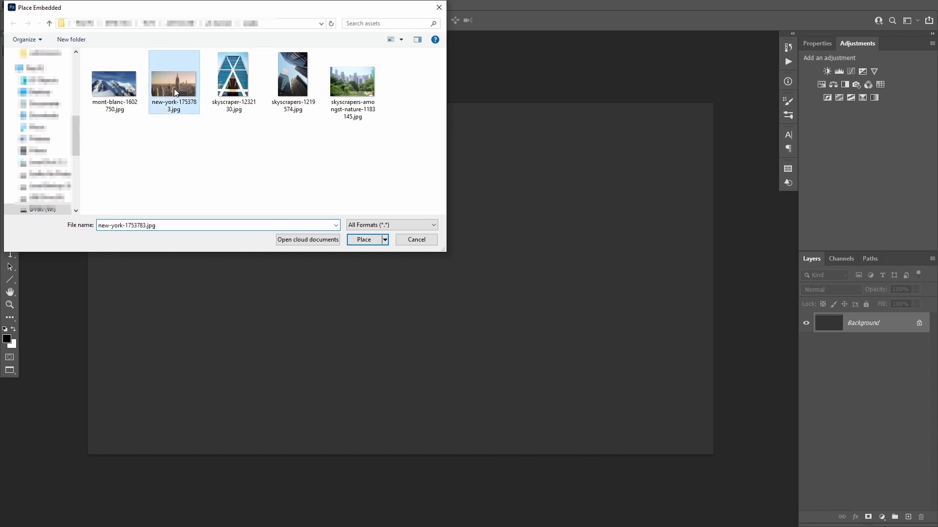
drag(308, 228, 79, 122)
key(Return)
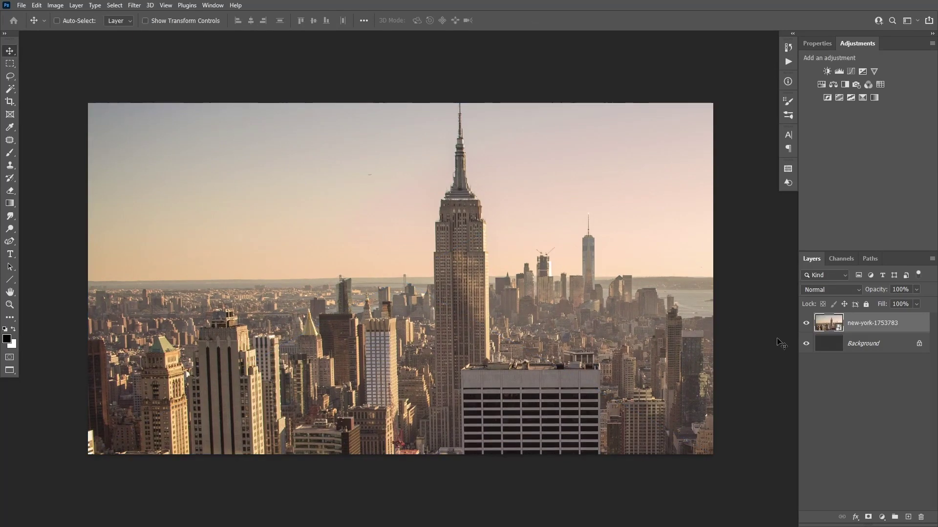
Rasterize the New York photo layer and desaturate it to black and white
right_click(872, 327)
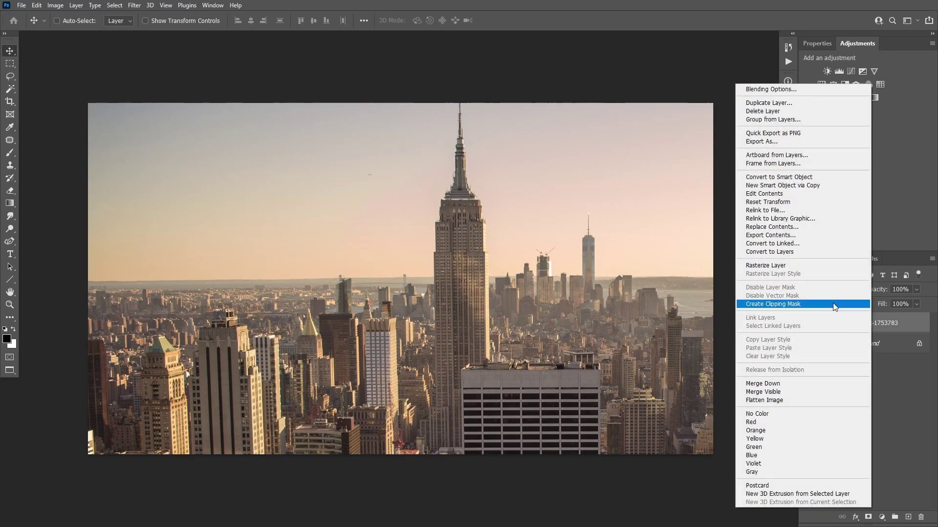
click(776, 265)
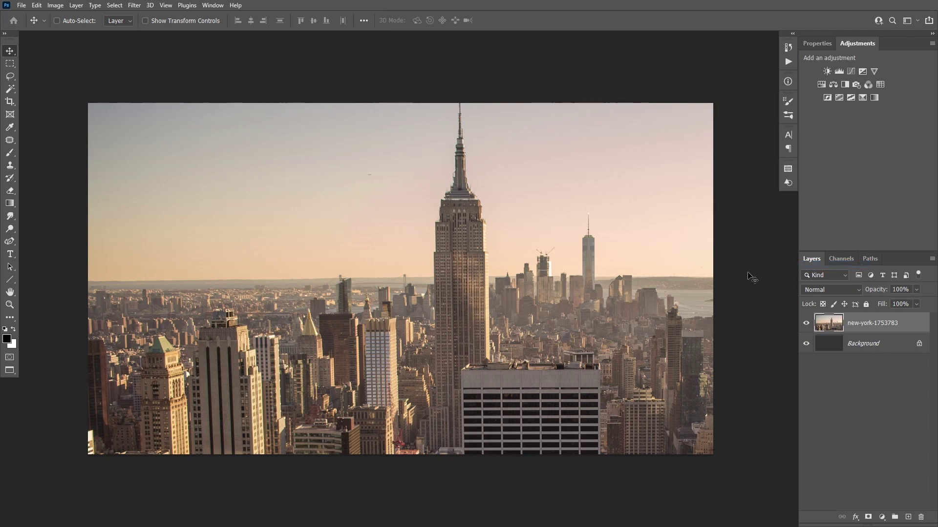
key(ctrl)
key(ctrl+shift+u)
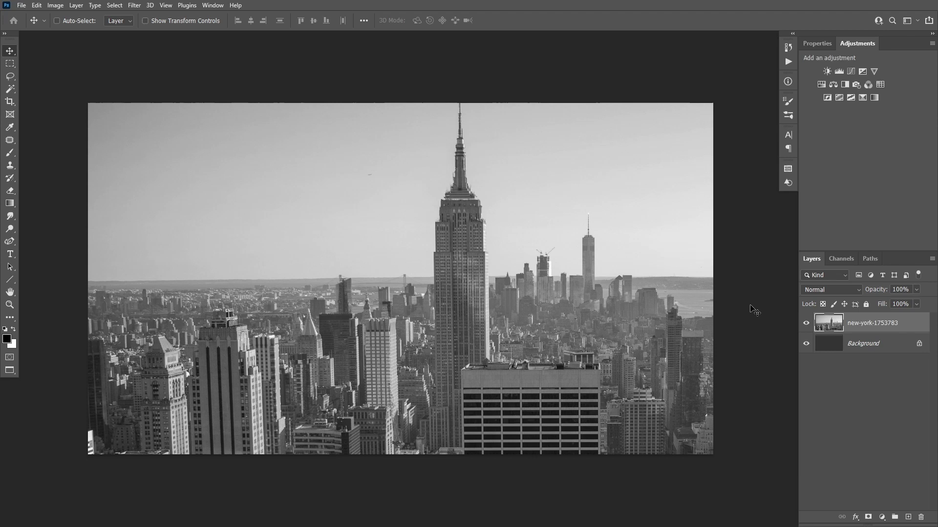
Mask the New York layer with a white-to-black radial gradient from the canvas centre to its side edge, and set the layer opacity to 80%
click(865, 516)
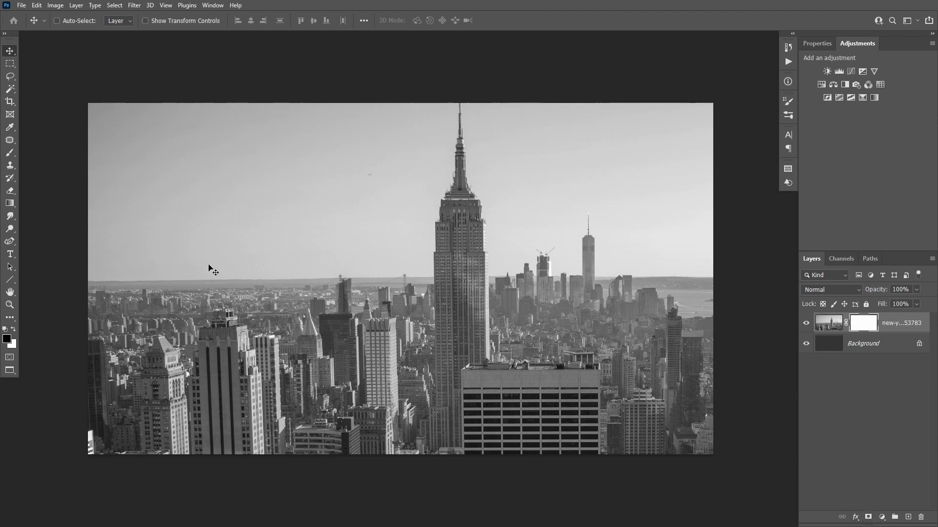
click(11, 204)
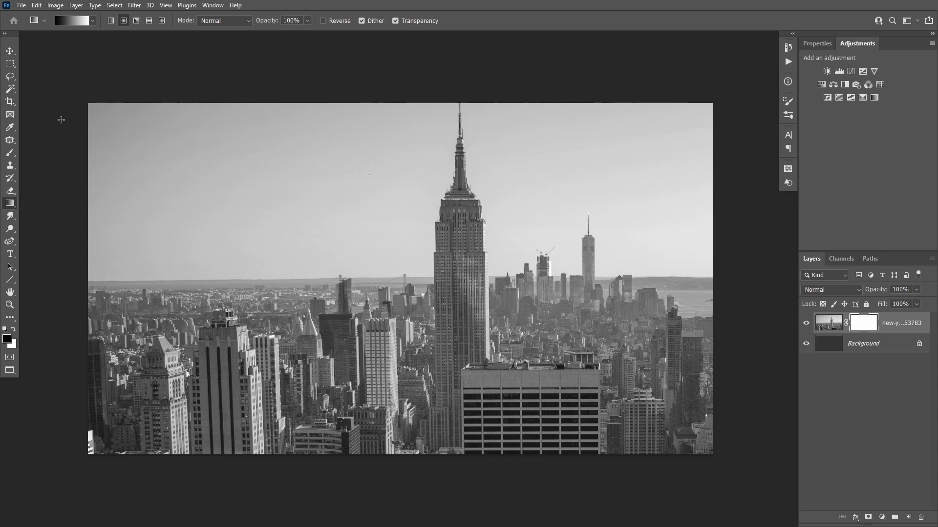
key(x)
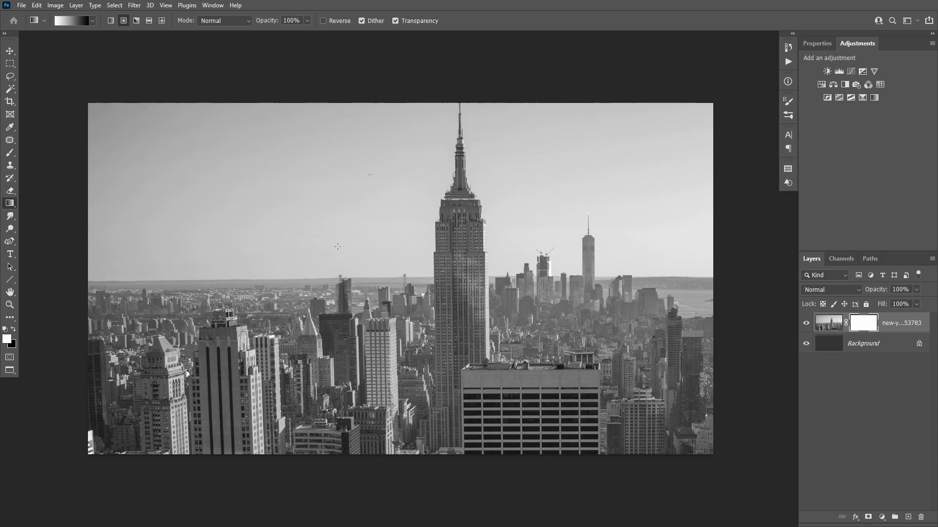
drag(398, 282, 723, 281)
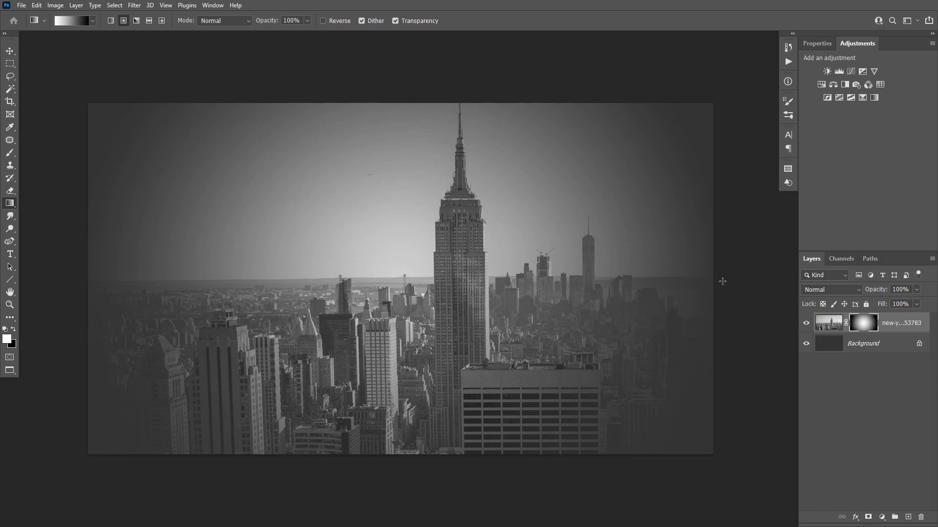
click(909, 289)
text(80)
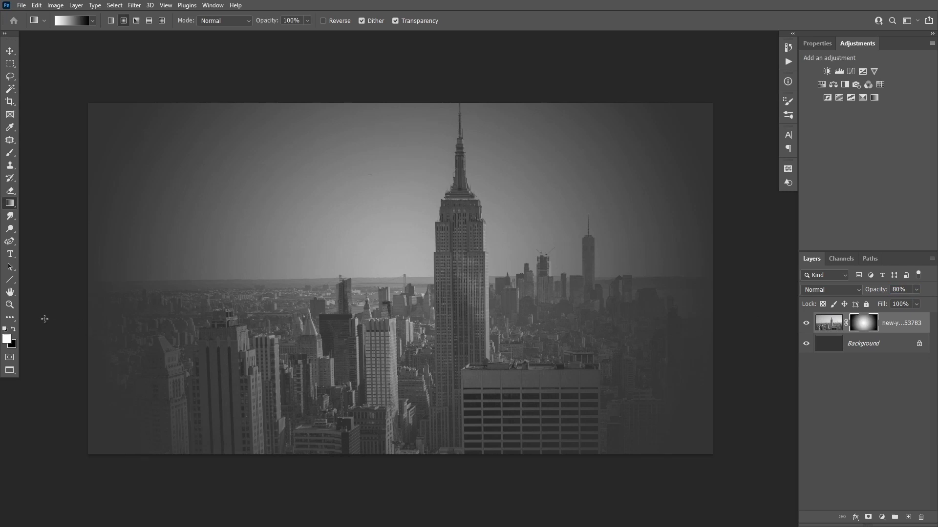
Draw an unfilled rectangle of about 425 × 550 px near the canvas centre and set its white stroke to 20 px
click(8, 280)
click(46, 278)
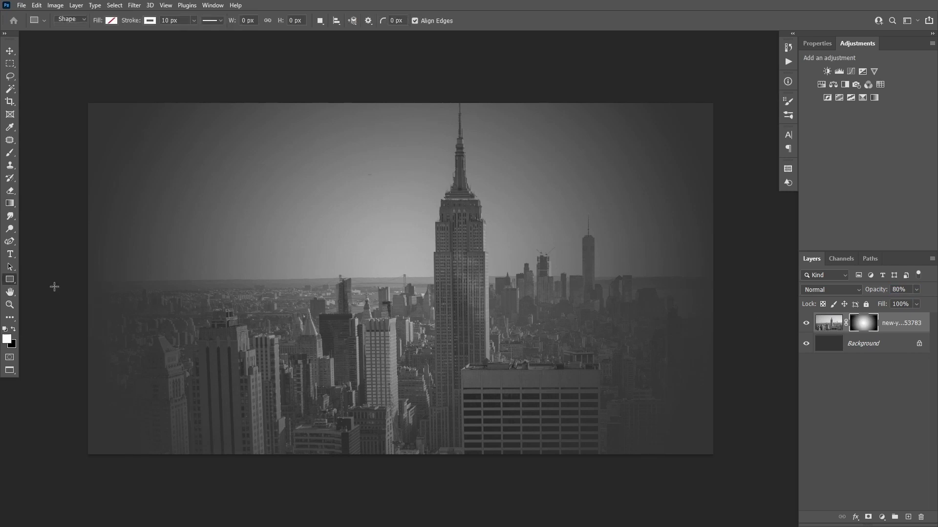
drag(373, 229, 476, 363)
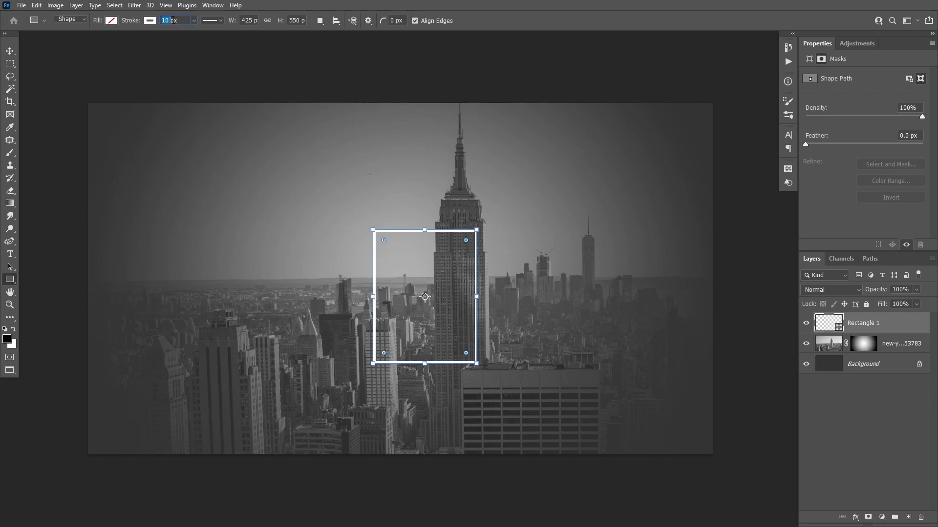
text(20)
key(Return)
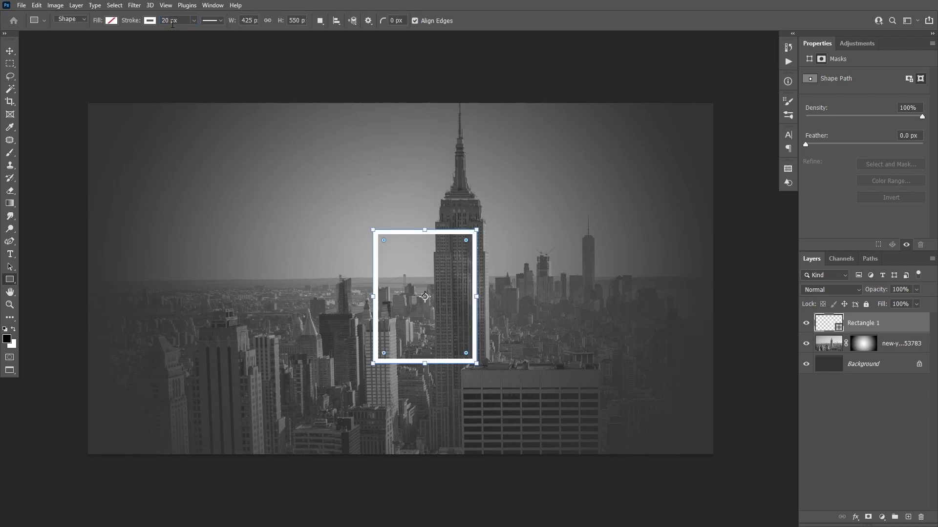
Fill the rectangle with black and align its stroke to the inside
click(112, 20)
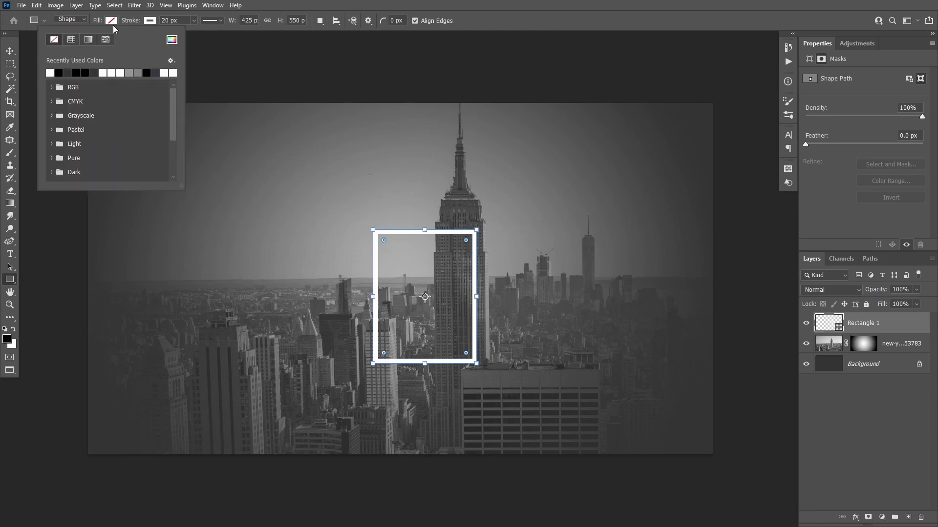
click(50, 72)
click(218, 50)
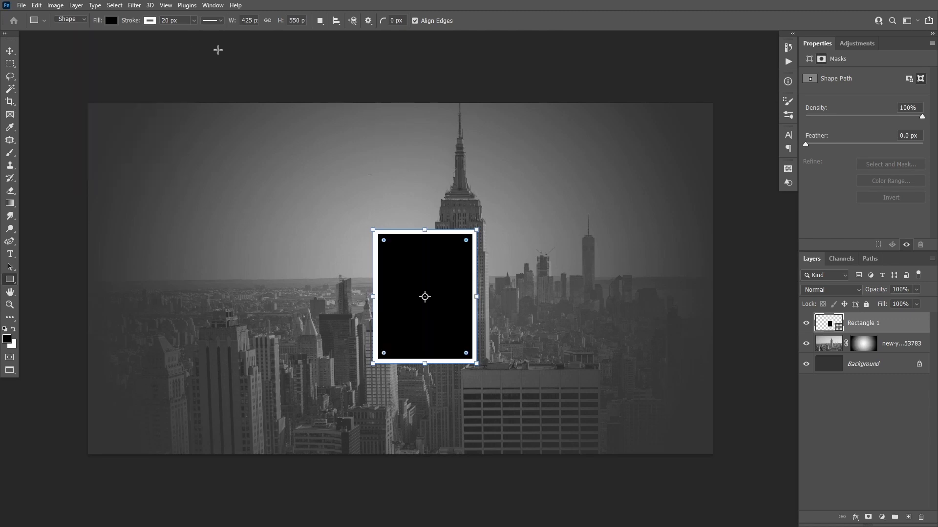
click(215, 20)
click(180, 126)
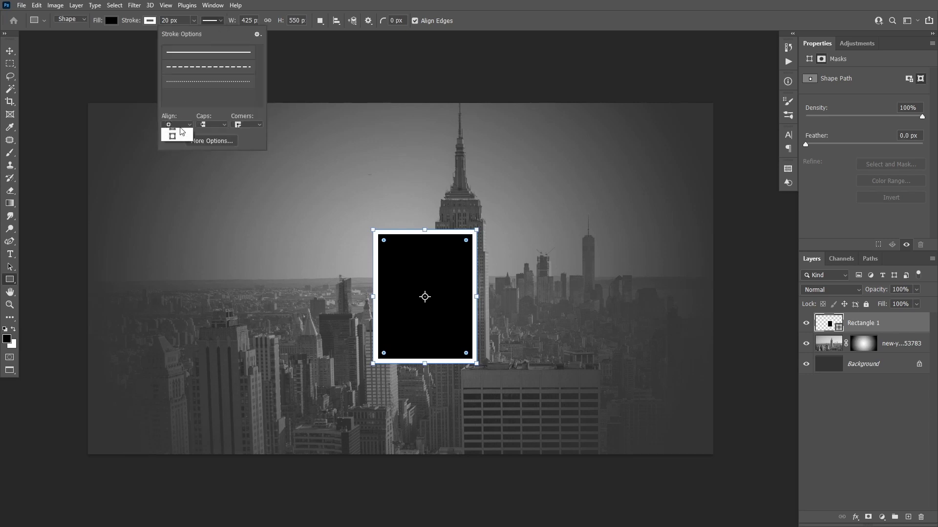
click(180, 137)
click(257, 15)
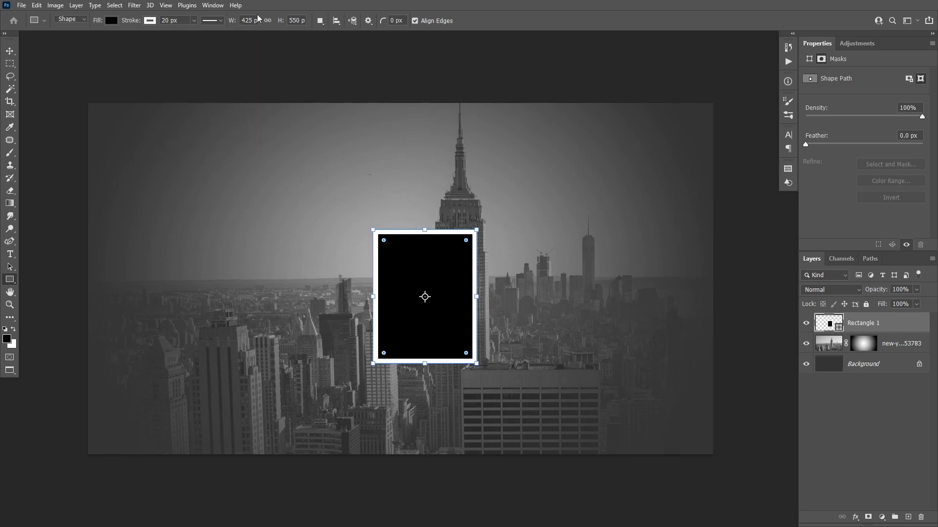
Resize the rectangle to 532 px wide and 628 px high
click(244, 21)
text(532)
key(Tab)
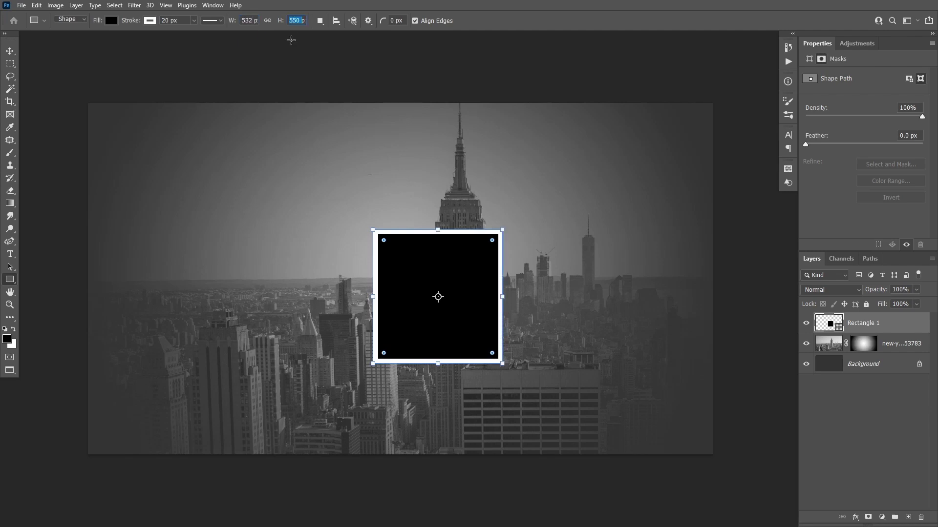
text(628)
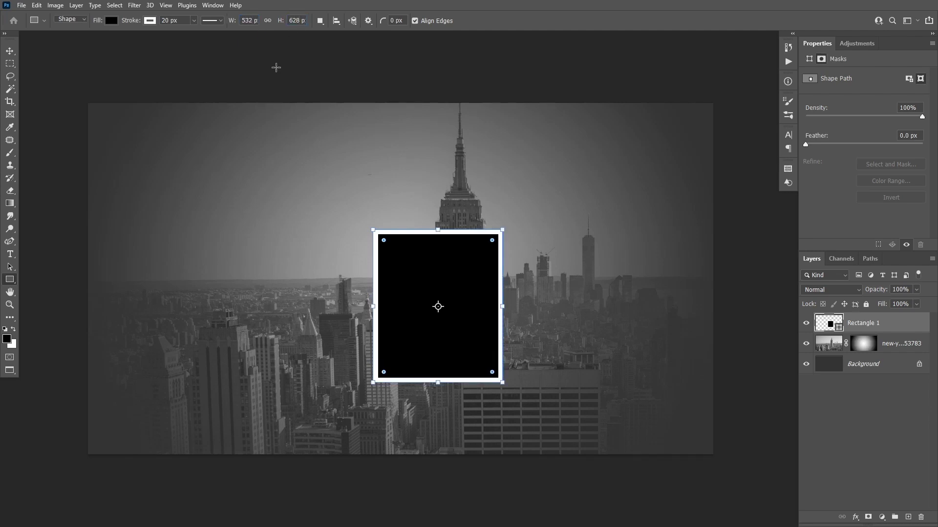
key(Return)
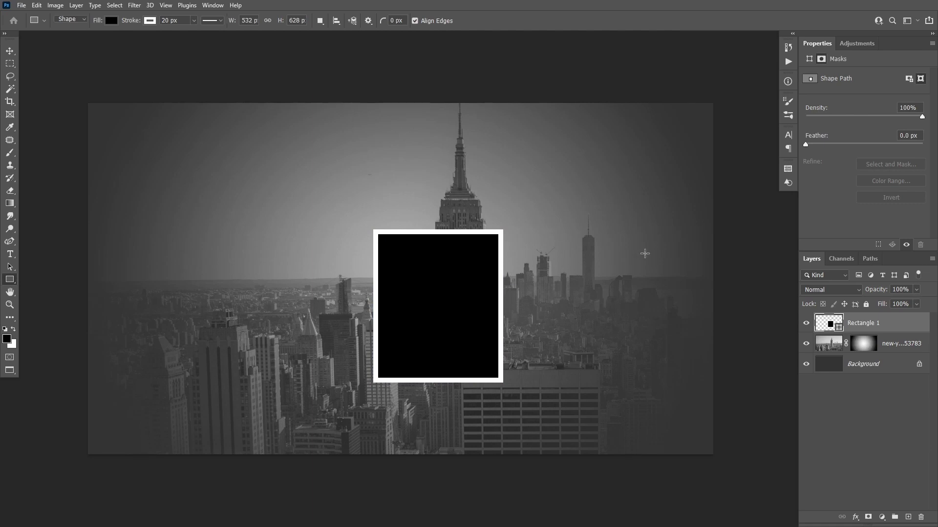
Add a drop shadow to the rectangle, reset it to the default settings, and set distance 12 px and size 50 px
click(891, 320)
double_click(891, 320)
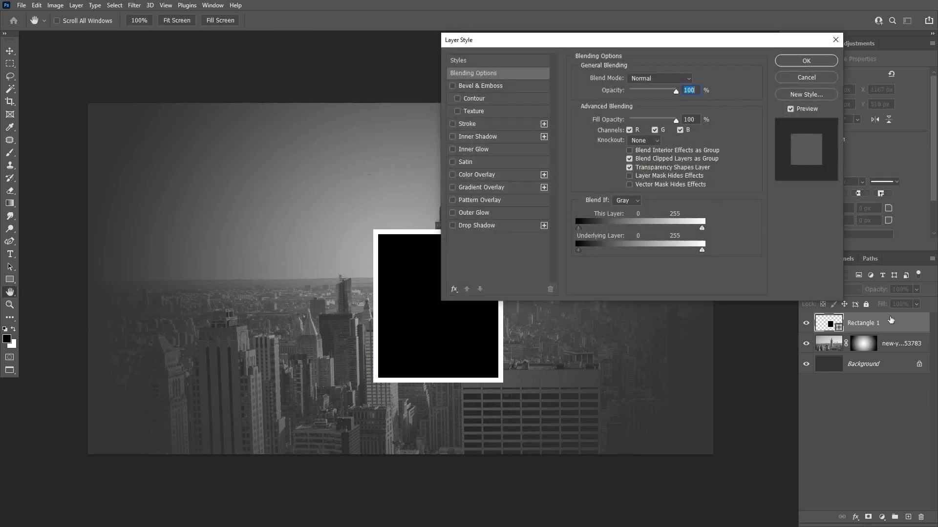
click(453, 227)
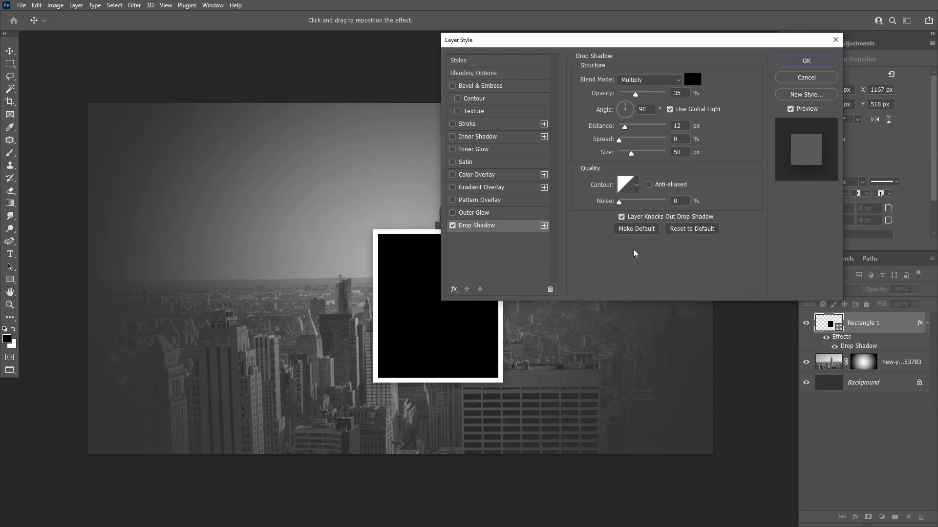
click(696, 232)
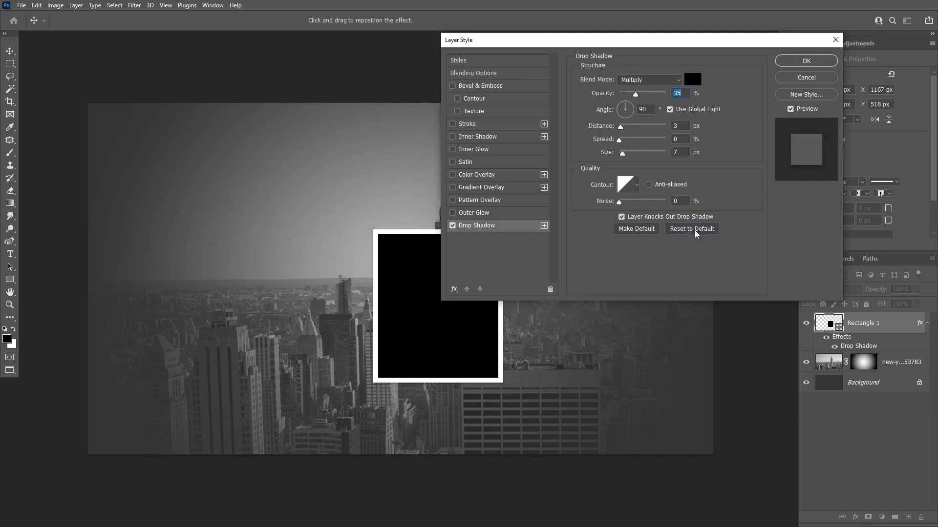
click(681, 127)
text(12)
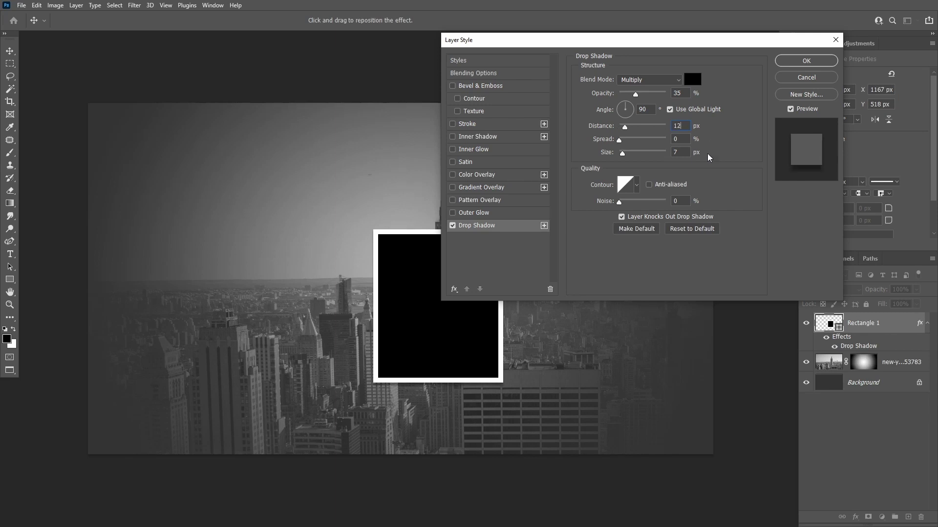
text(50)
click(790, 62)
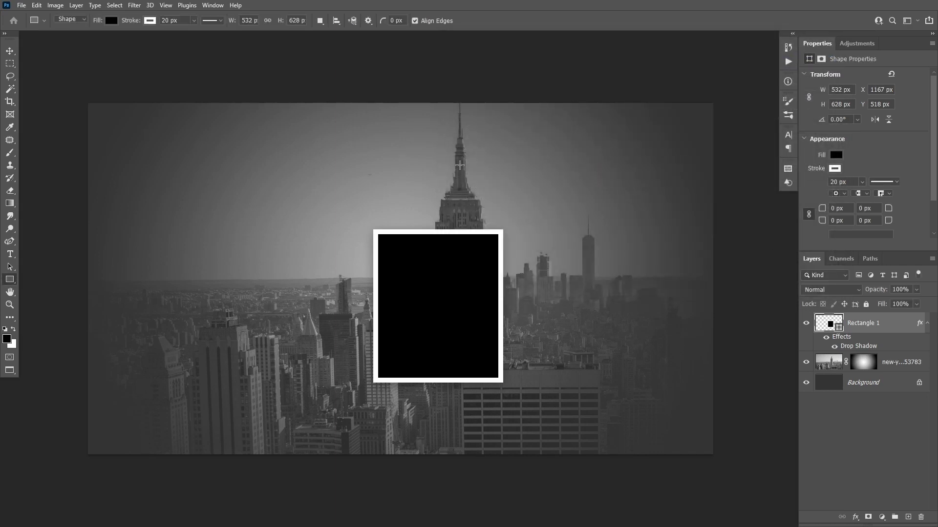
Place skyscrapers-1219574.jpg as an embedded image and scale it to about 536 × 800 px so it covers the black rectangle
click(21, 5)
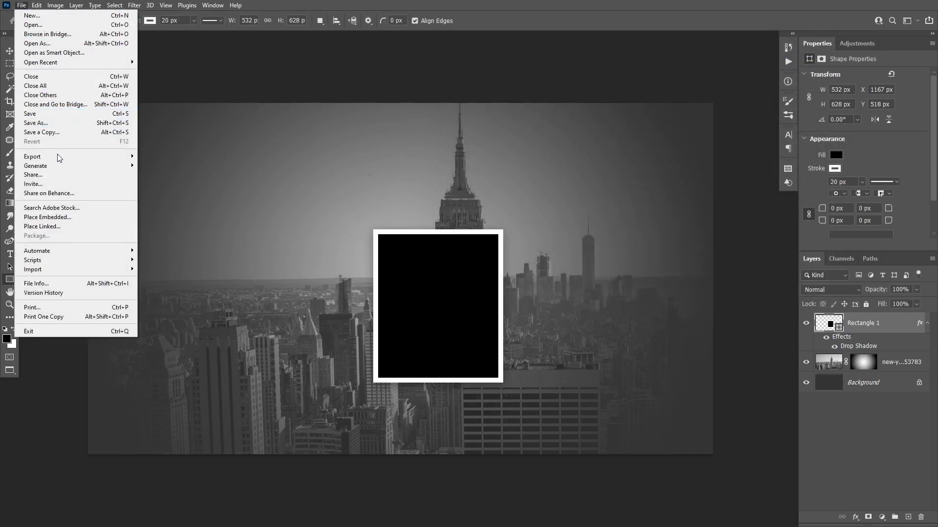
click(60, 215)
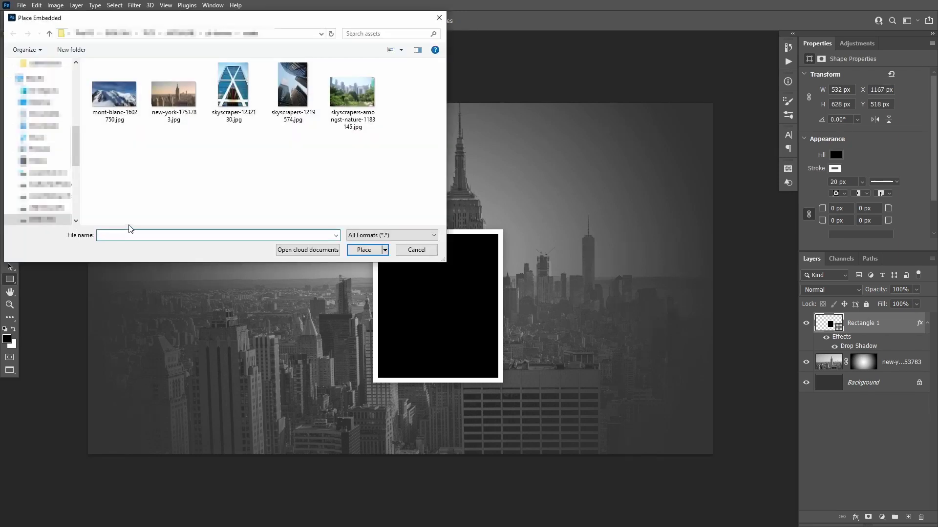
click(284, 97)
double_click(285, 97)
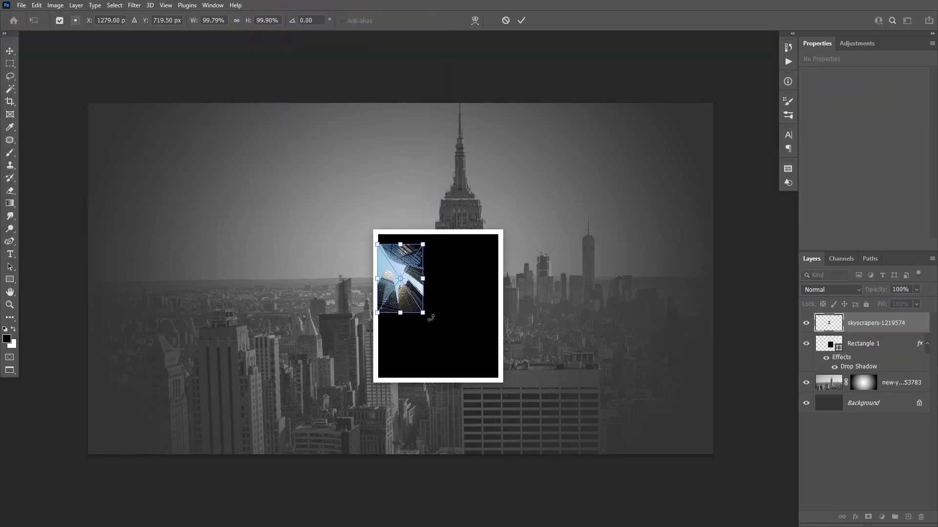
drag(423, 313, 492, 414)
drag(467, 378, 463, 362)
drag(488, 400, 504, 424)
drag(496, 380, 494, 364)
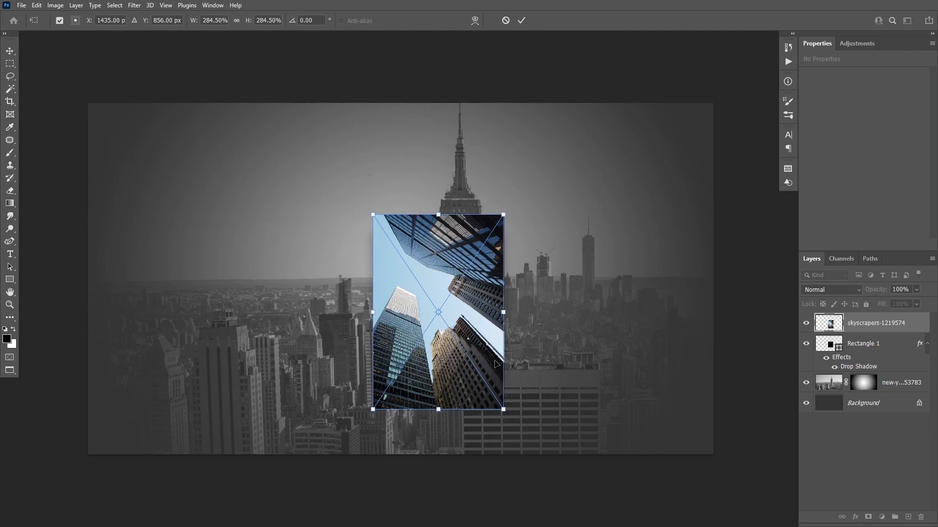
key(Return)
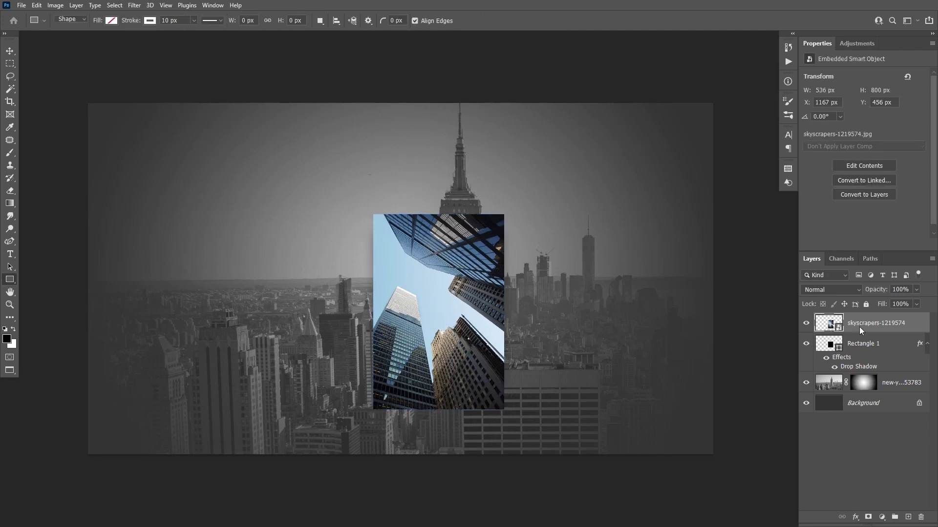
Rasterize and desaturate the skyscraper photo layer, and clip it to the white-framed rectangle below
right_click(860, 327)
click(758, 266)
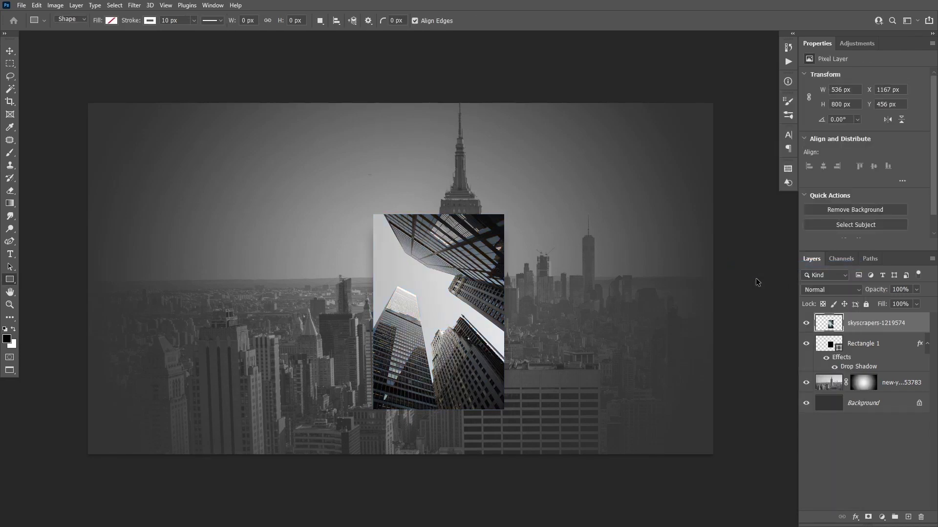
right_click(884, 321)
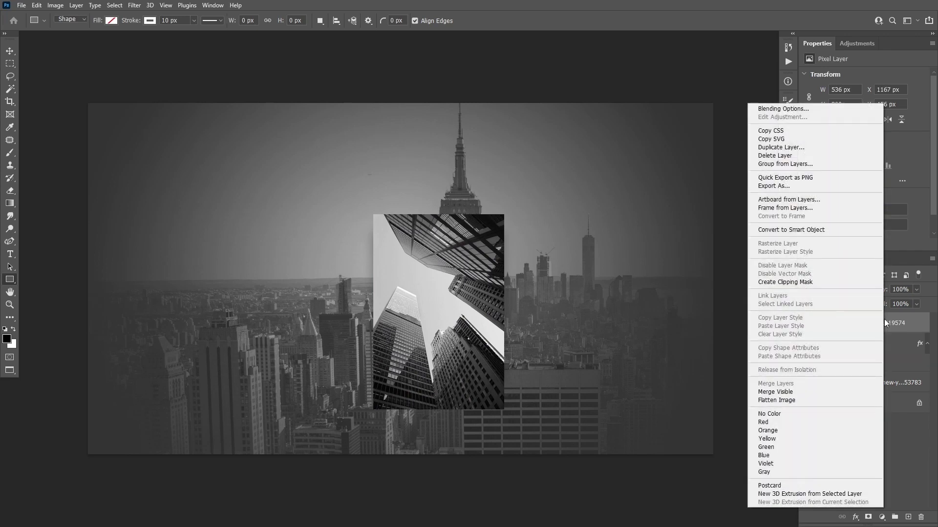
click(811, 283)
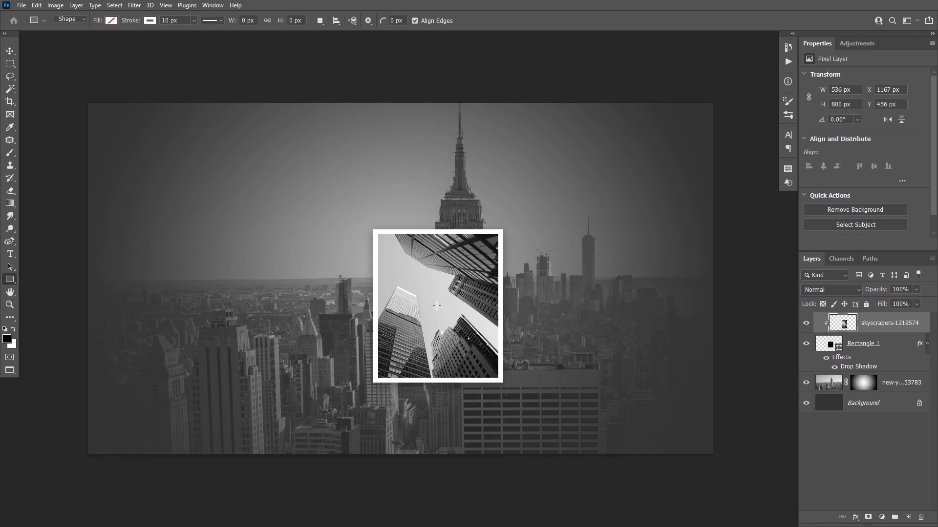
Draw an unfilled outline rectangle of about 606 × 700 px around the framed photo and set its white stroke to 1 px
drag(437, 306, 510, 391)
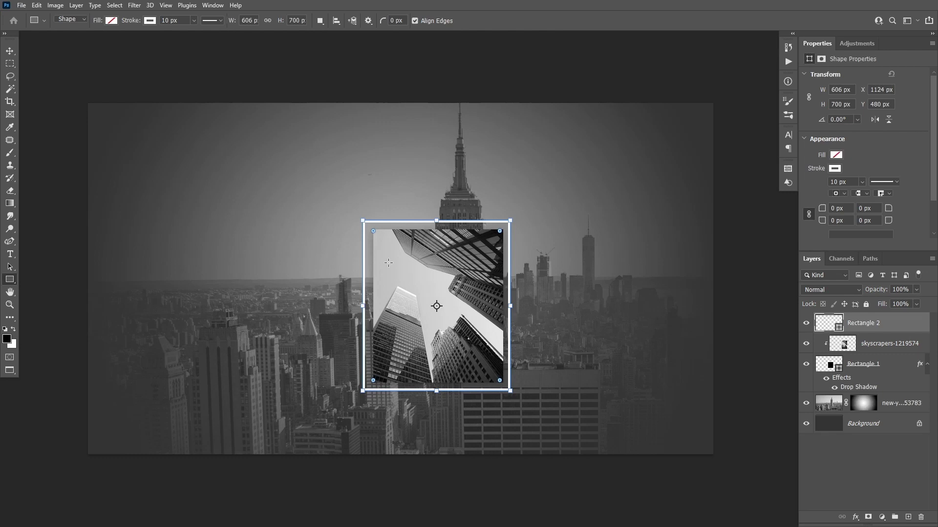
click(173, 20)
text(1)
key(Return)
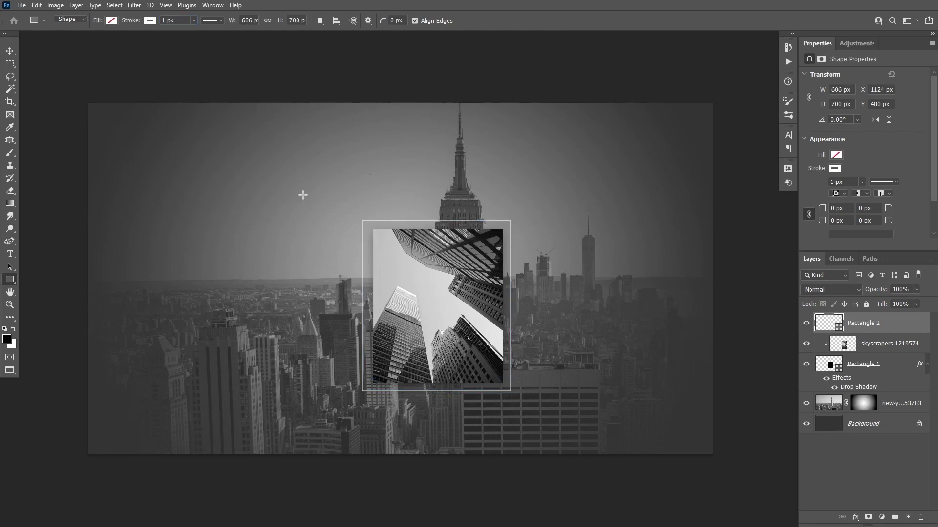
Align both rectangles and the skyscraper photo to a common horizontal and vertical centre, and group the three layers
key(v)
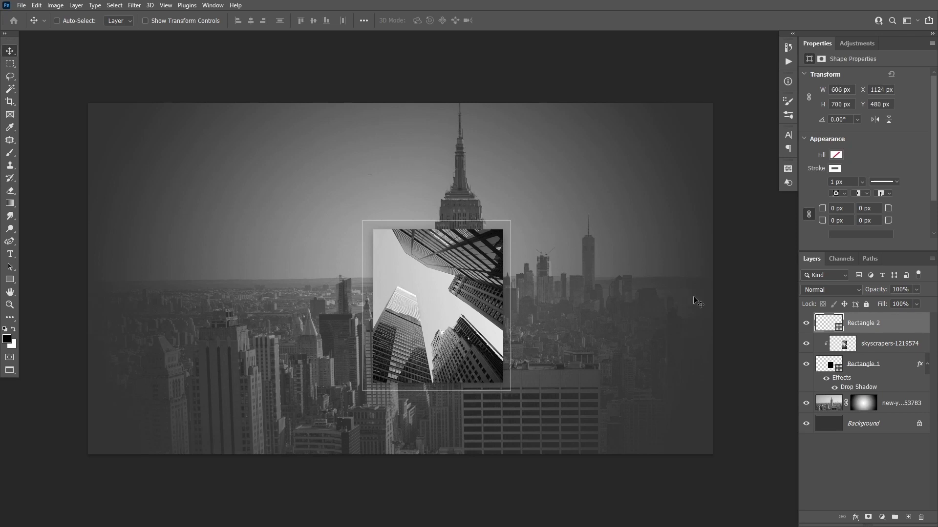
shift+click(861, 366)
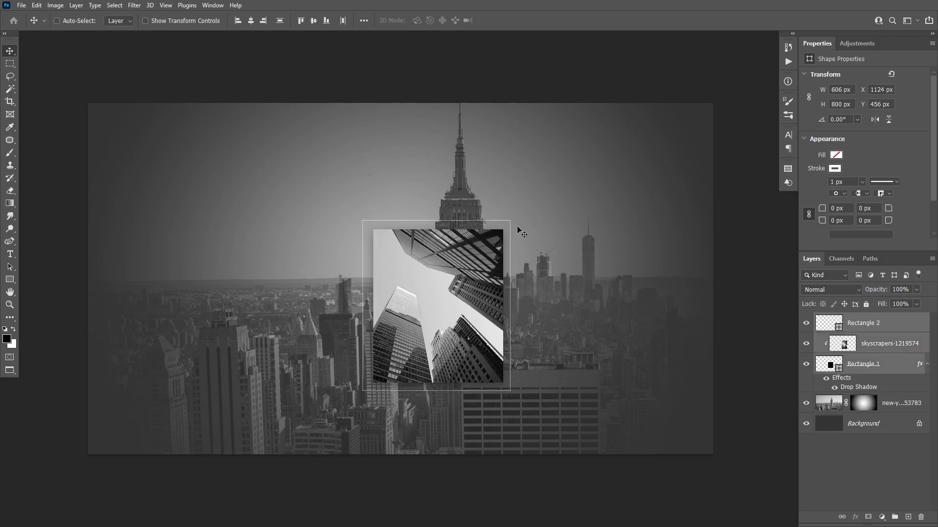
click(254, 22)
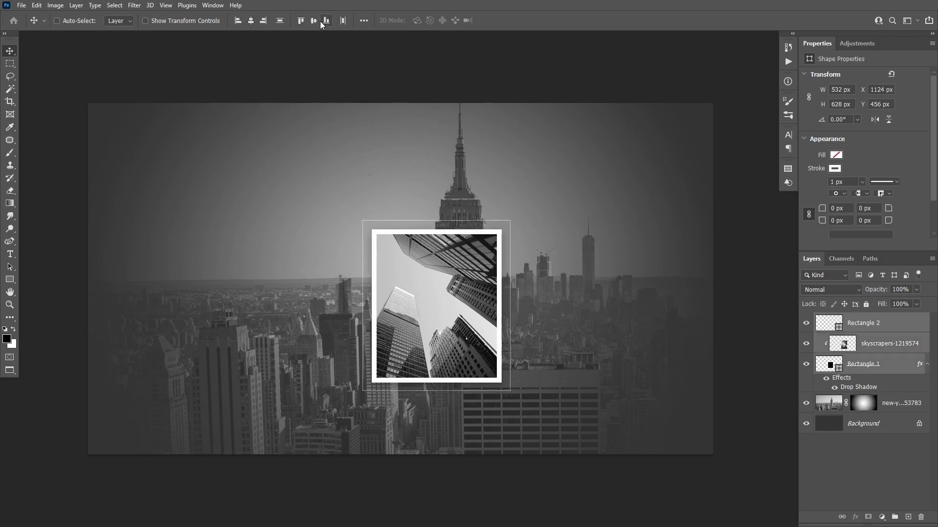
click(315, 21)
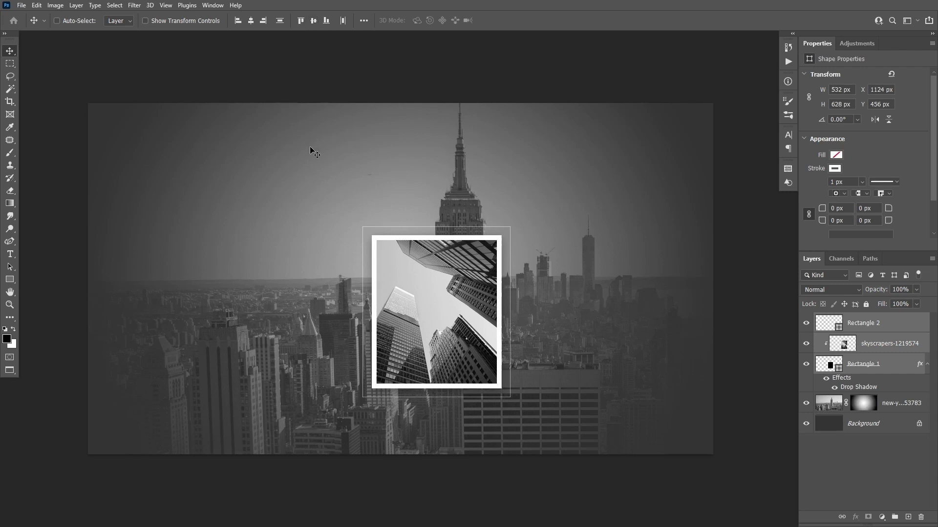
key(ctrl+g)
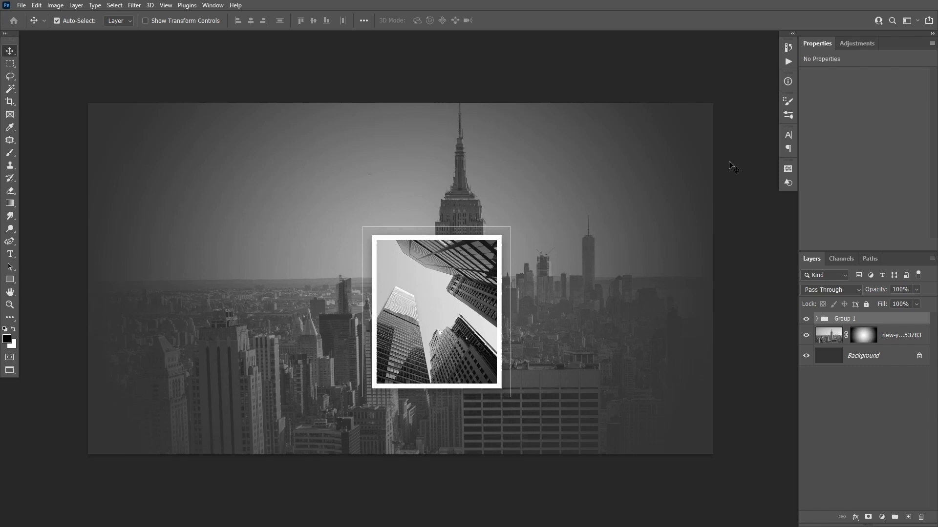
Duplicate the framed photo group three times and hide the two topmost copies
key(ctrl+j)
key(ctrl+j)
key(ctrl+j)
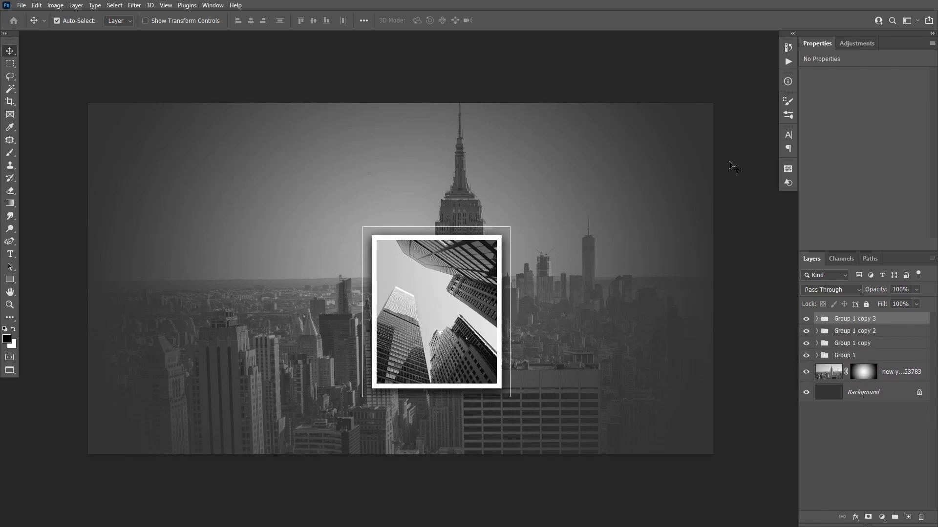
key(ctrl)
drag(806, 319, 806, 332)
Place mont-blanc-1602750.jpg above the skyscraper photo in Group 1 copy, then rasterize, desaturate and clip it to the frame
click(816, 343)
click(859, 380)
click(22, 5)
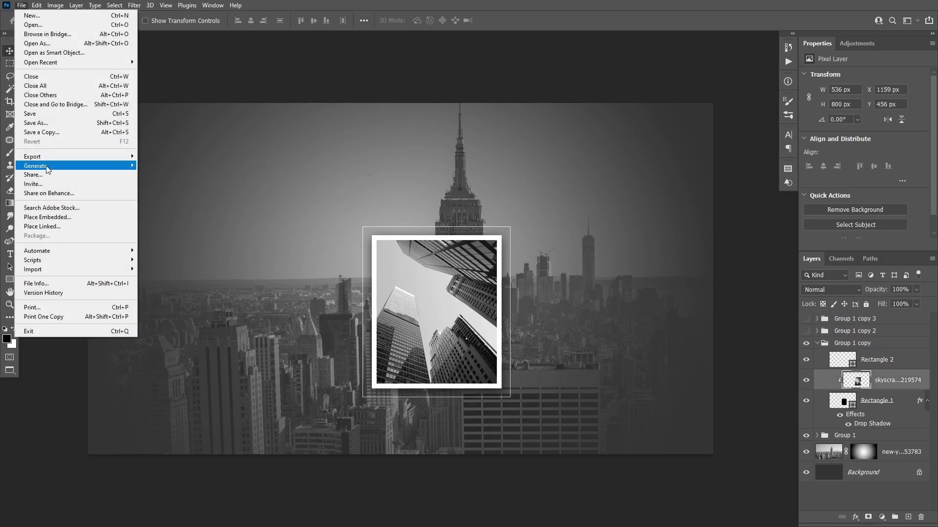
click(49, 170)
double_click(115, 79)
key(Return)
right_click(887, 381)
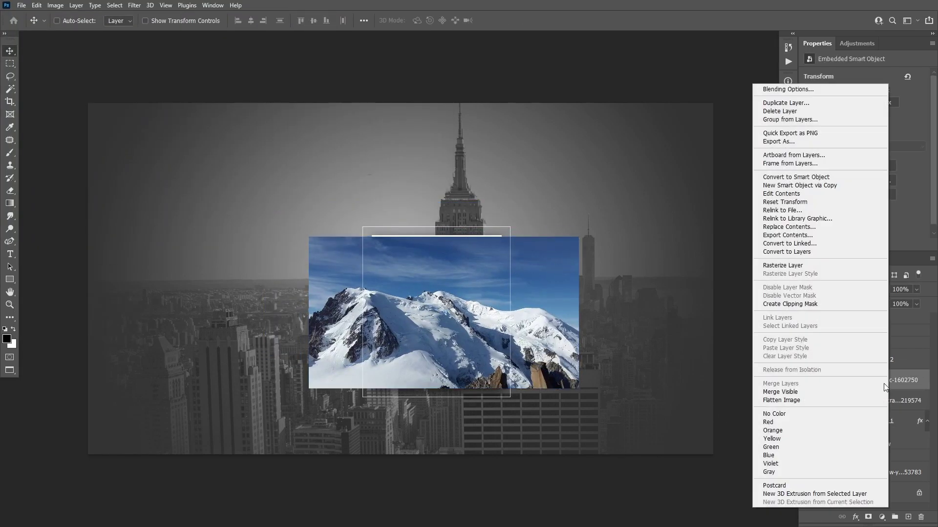
click(821, 268)
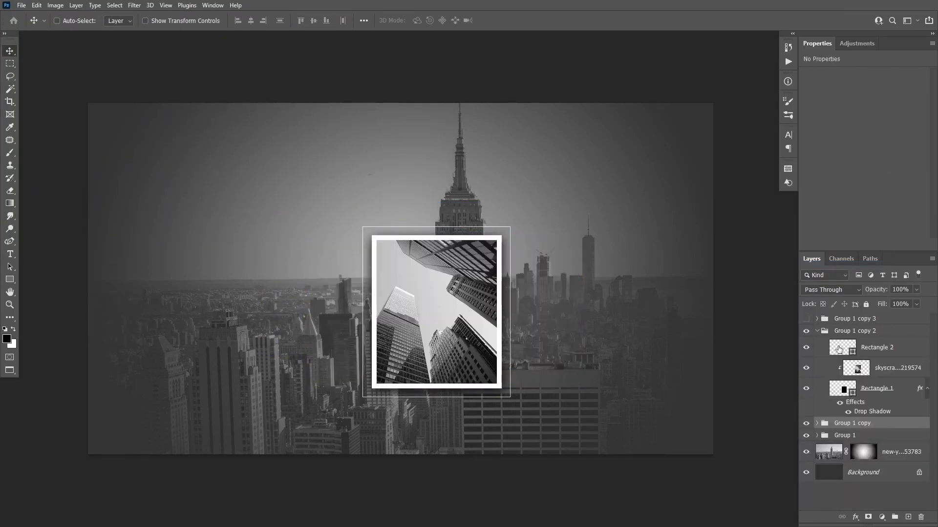
Place skyscraper-1232130.jpg in Group 1 copy 2 at about 561 × 838 px, and rasterize, clip and desaturate it
click(859, 367)
click(22, 5)
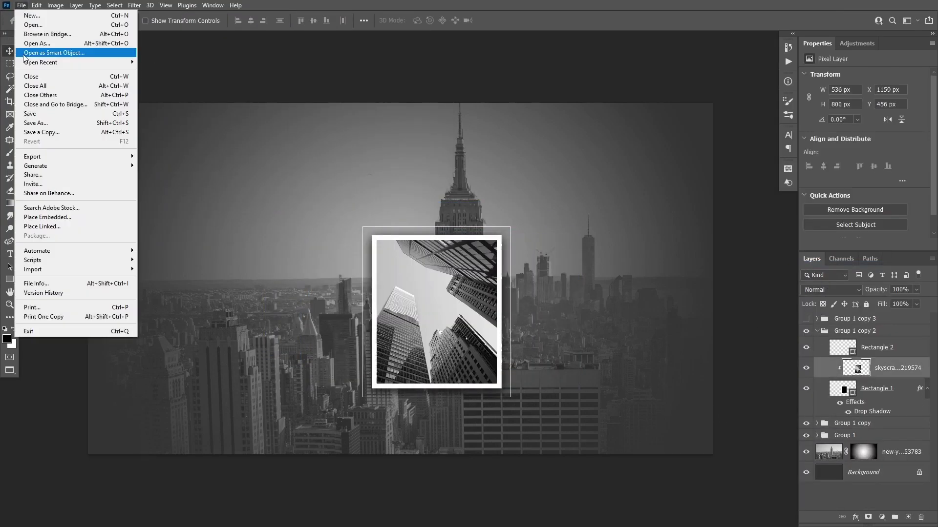
click(48, 169)
double_click(243, 94)
drag(421, 224, 458, 257)
drag(490, 232, 505, 209)
drag(488, 236, 488, 258)
key(Return)
right_click(894, 367)
click(787, 266)
key(ctrl+shift+u)
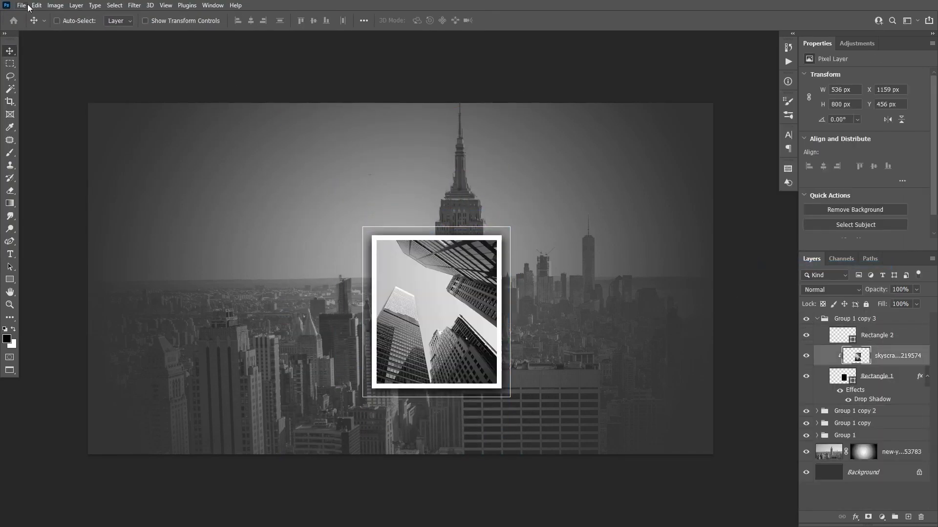
Place skyscrapers-amongst-nature-1183145.jpg in Group 1 copy 3 at about 1039 × 691 px, and rasterize, desaturate and clip it
click(22, 5)
click(51, 217)
double_click(344, 85)
drag(495, 215, 563, 233)
key(Return)
right_click(889, 359)
click(804, 266)
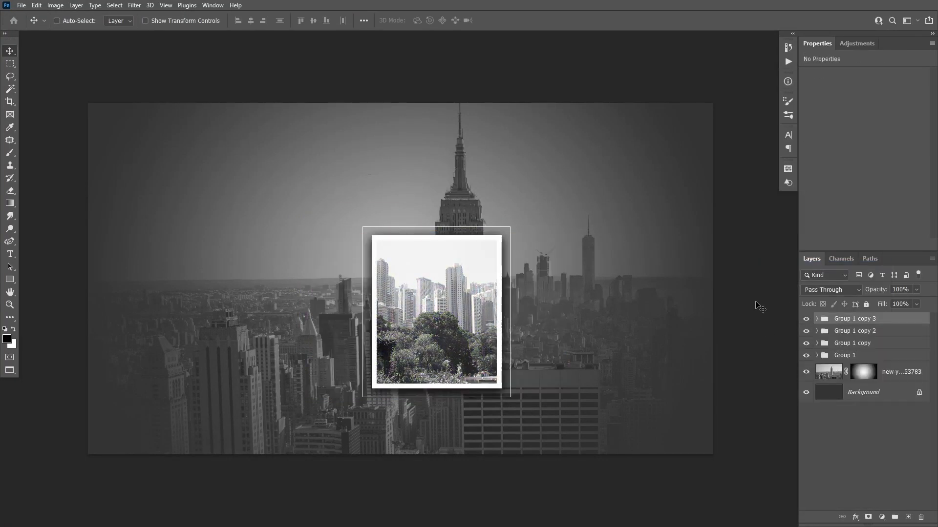
Duplicate the framed park skyline group and the framed X-braced tower group
key(ctrl+j)
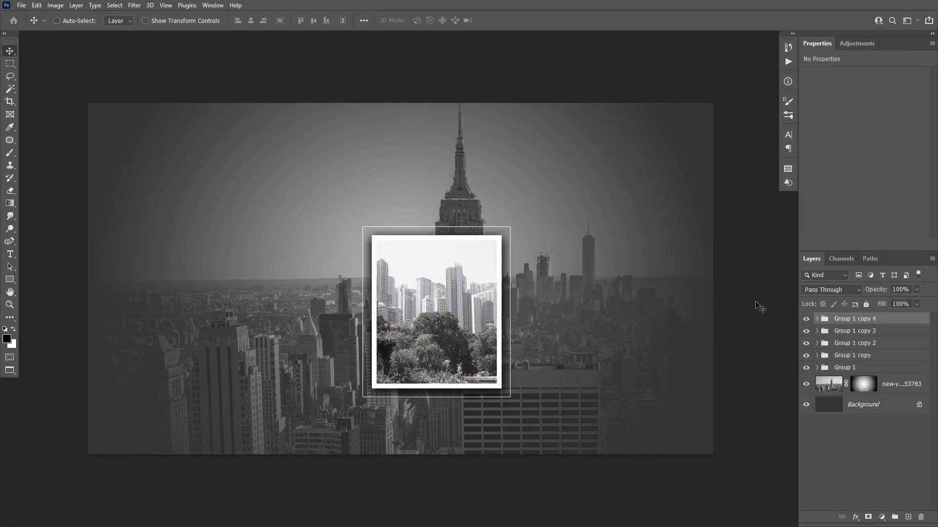
click(806, 319)
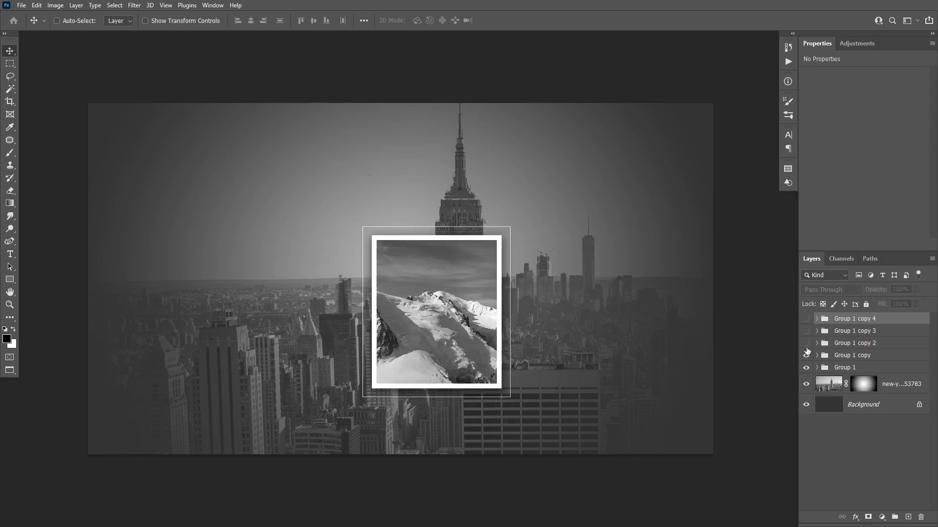
click(805, 331)
click(846, 345)
key(ctrl+j)
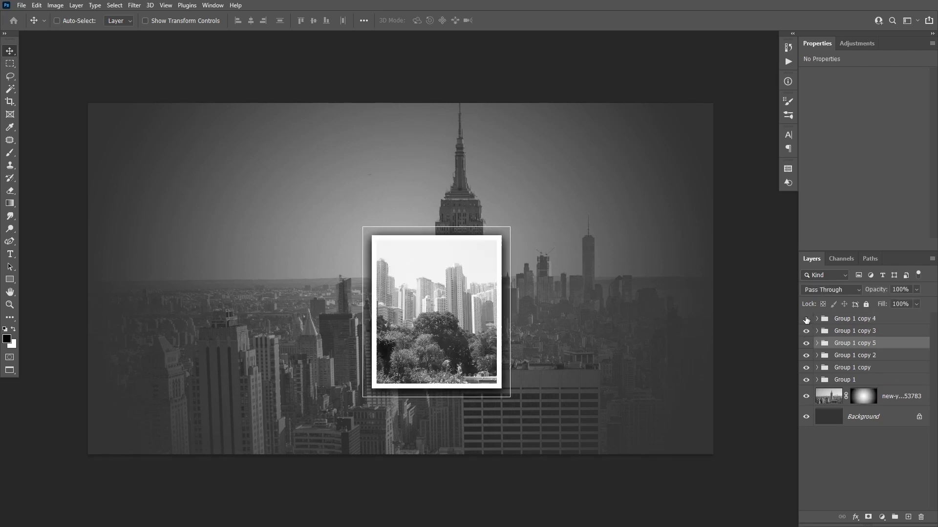
Spread the stacked frames over the canvas, with the skyscraper at upper left, the mountain at top centre and both towers to the right
key(alt+])
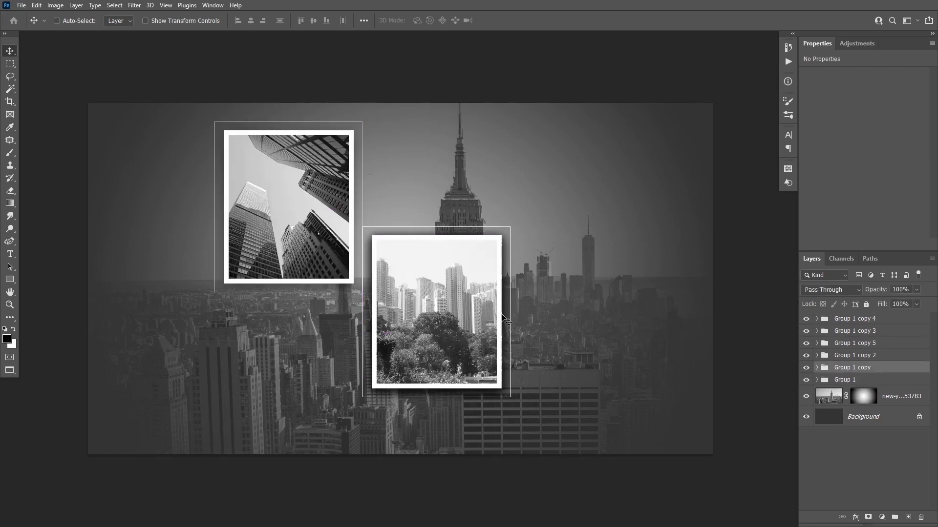
drag(502, 315, 503, 203)
drag(461, 306, 570, 203)
drag(461, 305, 569, 244)
drag(464, 303, 316, 298)
drag(498, 293, 446, 276)
Move the Group 1 skyscraper frame to the left edge of the canvas and rotate it about 21° clockwise
click(817, 379)
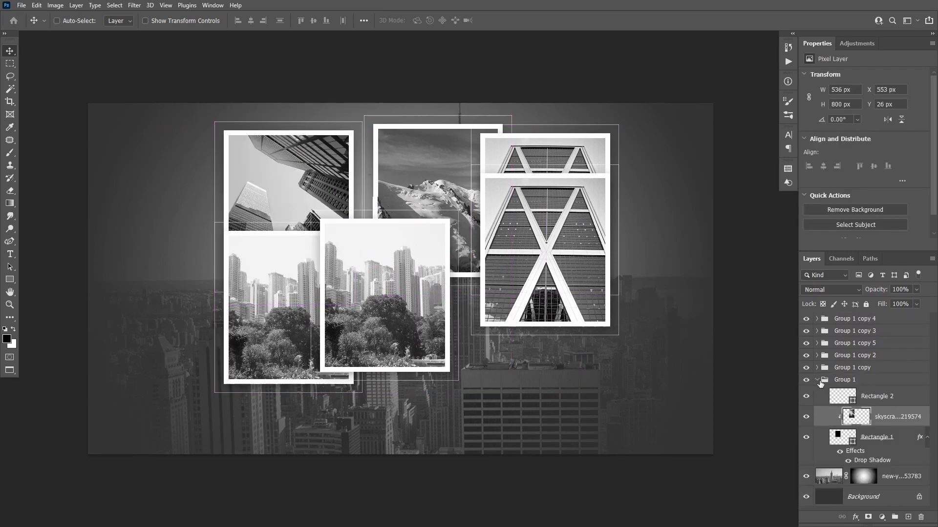
click(818, 381)
drag(302, 194, 137, 245)
key(ctrl+t)
drag(214, 207, 226, 243)
drag(157, 224, 167, 235)
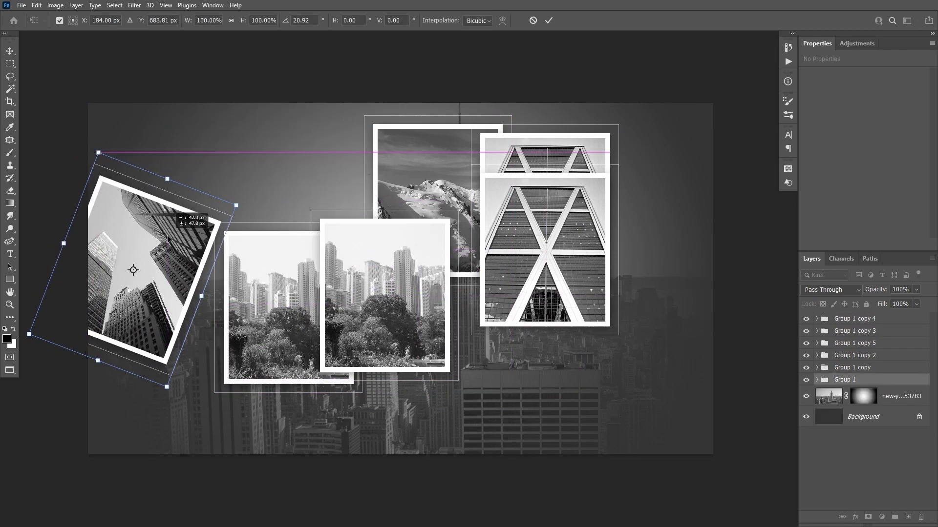
key(Return)
Move the Group 1 copy 5 tower frame beside and beneath the tilted skyscraper frame, and shift a park skyline frame to the lower centre
drag(538, 246, 210, 283)
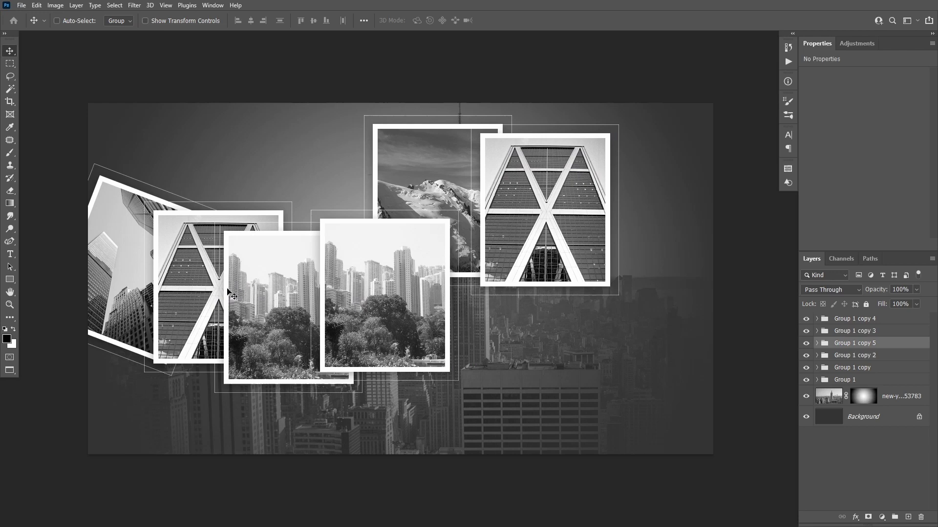
drag(854, 343, 854, 383)
drag(279, 308, 453, 346)
Rotate the Group 1 copy 5 tower frame slightly counter-clockwise and tuck it partly under the tilted skyscraper frame
ctrl+click(251, 259)
key(ctrl+t)
drag(307, 198, 281, 179)
drag(243, 255, 236, 261)
key(Return)
Move the Group 1 copy 4 park skyline frame behind the two tilted frames and rotate it about 9.5° clockwise
drag(372, 288, 297, 282)
drag(880, 318, 898, 383)
key(ctrl+t)
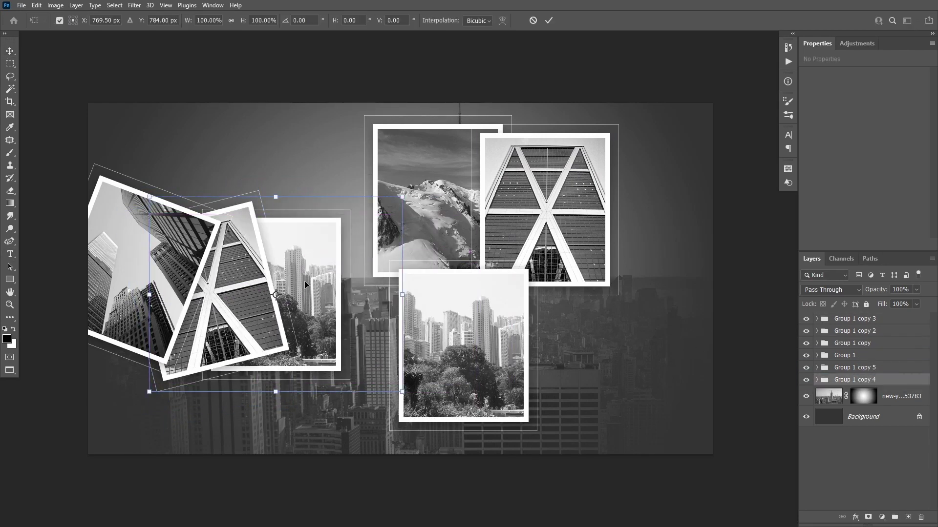
drag(418, 205, 431, 230)
drag(341, 264, 293, 262)
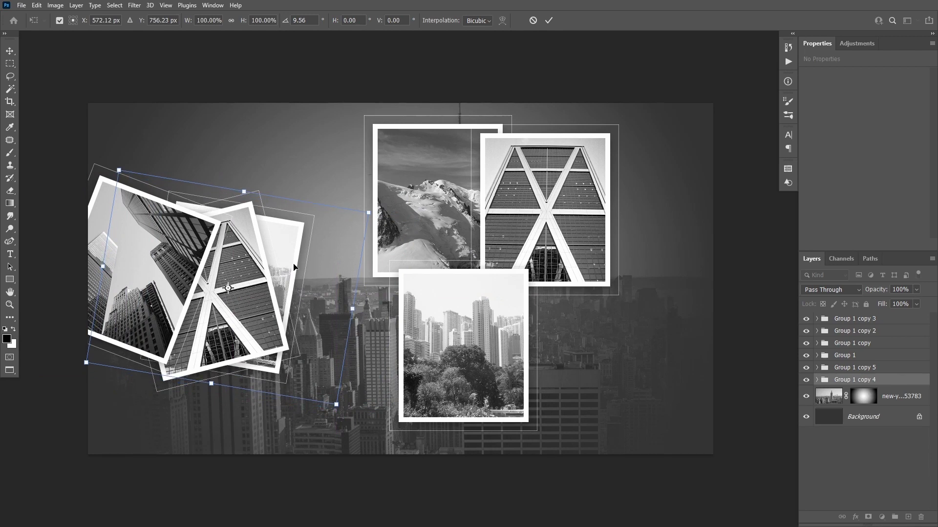
key(Return)
Move the Group 1 copy 3 park skyline frame to the right edge of the canvas and rotate it about 45° clockwise
drag(413, 348, 621, 281)
key(ctrl+t)
drag(597, 232, 645, 180)
drag(670, 260, 684, 263)
drag(670, 159, 676, 158)
drag(681, 271, 686, 259)
drag(674, 108, 687, 106)
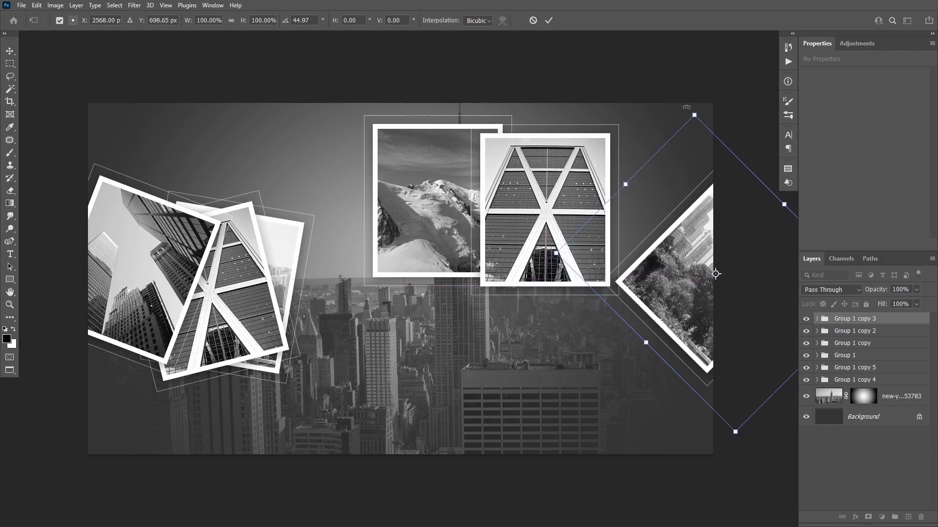
key(Return)
Move the Group 1 copy 2 tower frame behind the tilted park skyline frame and rotate it about 14° counter-clockwise
drag(551, 209, 598, 286)
key(ctrl+t)
drag(644, 181, 682, 179)
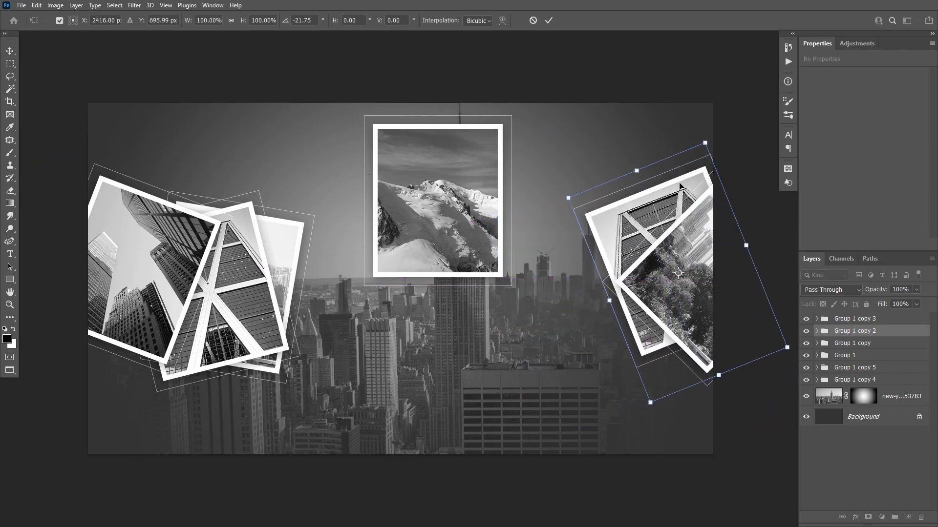
drag(657, 421, 645, 419)
drag(670, 274, 664, 274)
drag(645, 419, 636, 416)
drag(666, 273, 663, 275)
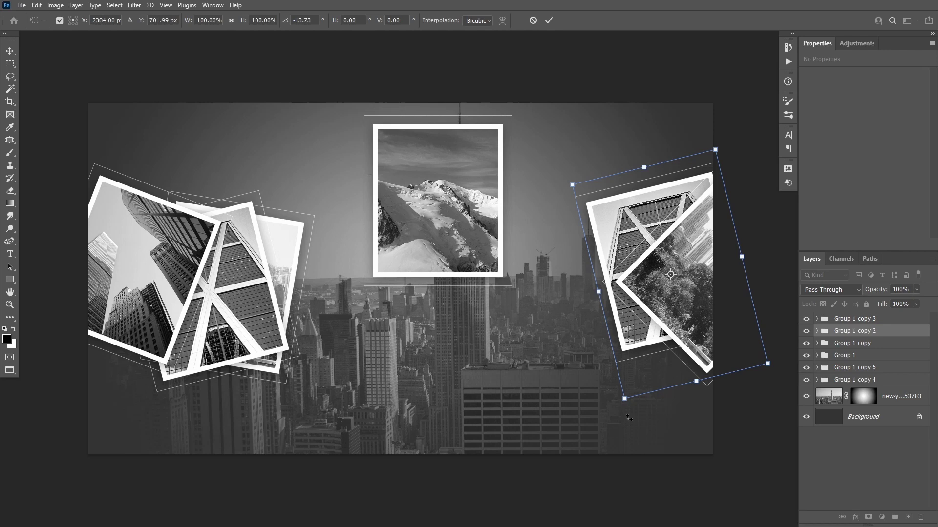
key(Return)
Move the Group 1 copy mountain frame beside the tower frame on the right side of the canvas and rotate it about 45° counter-clockwise
drag(448, 212, 519, 336)
key(ctrl+z)
key(ctrl+t)
drag(576, 396, 634, 331)
drag(538, 303, 640, 313)
drag(645, 410, 664, 403)
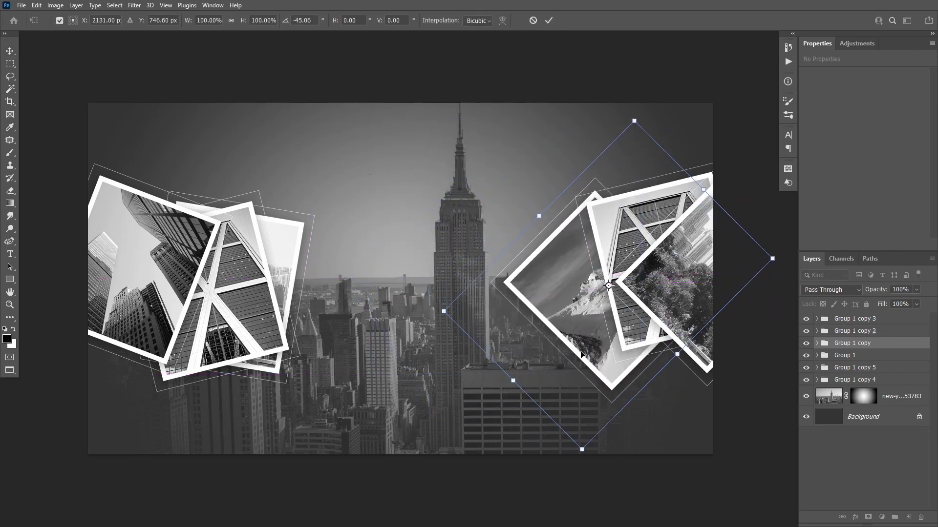
drag(610, 313, 623, 310)
key(Return)
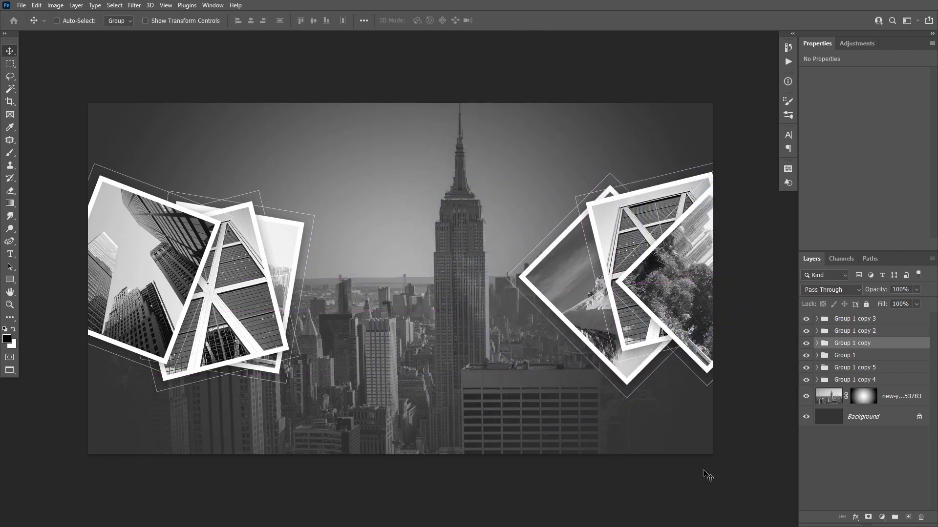
Add the white text "TRAVELCITY" between the photo stacks on a type layer above all the frame groups
click(863, 319)
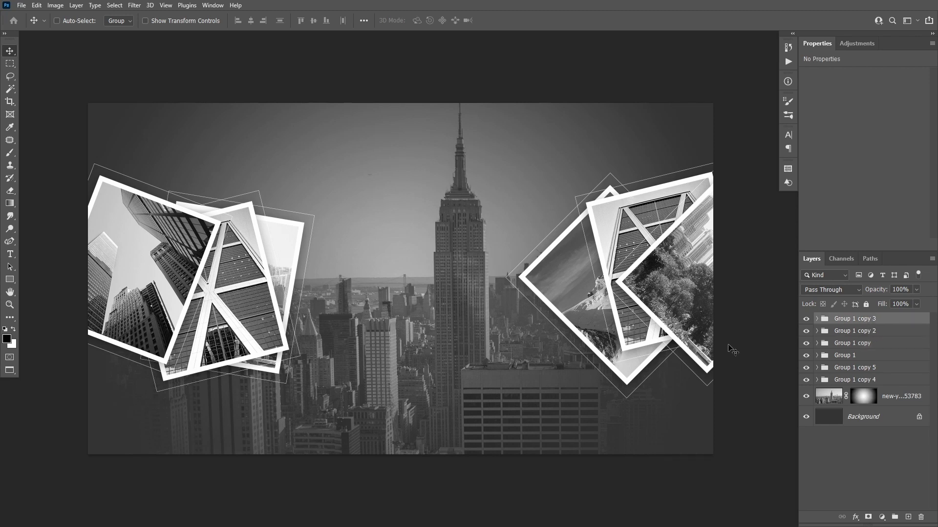
key(t)
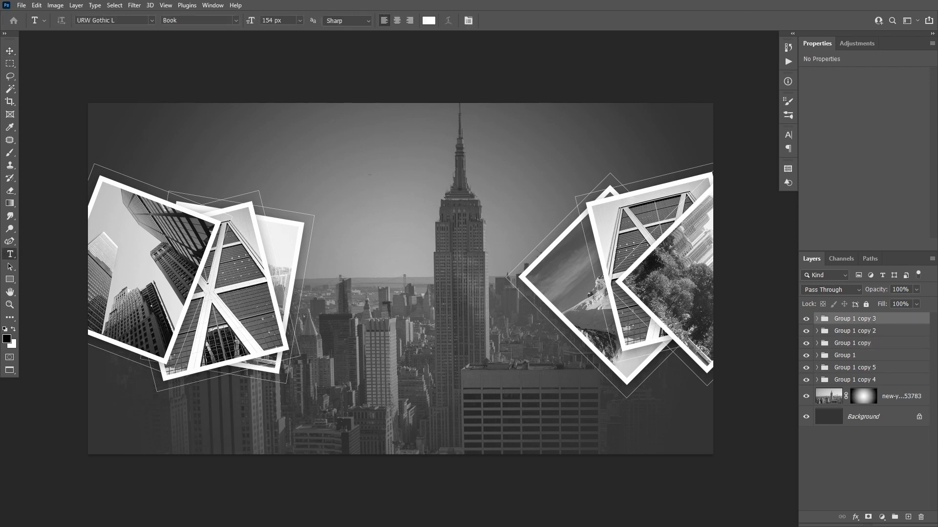
click(331, 288)
text(TRA)
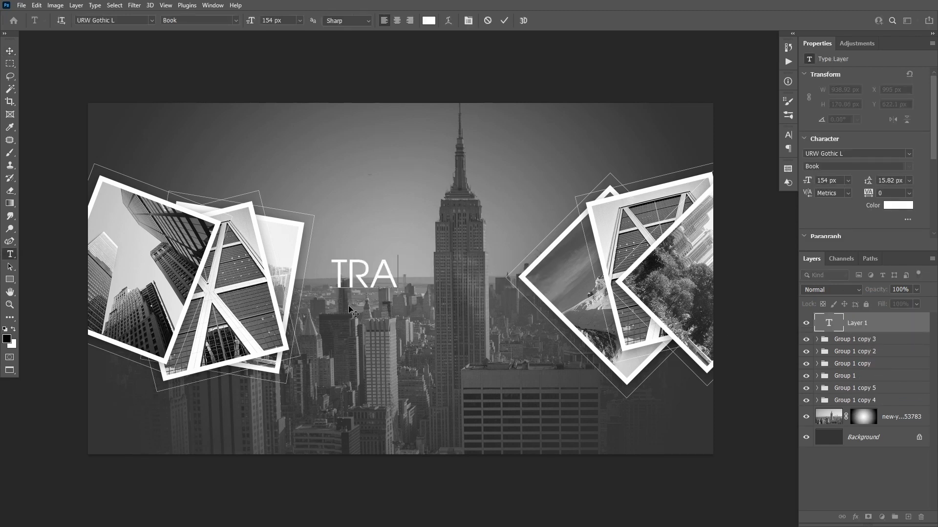
text(VELCITY)
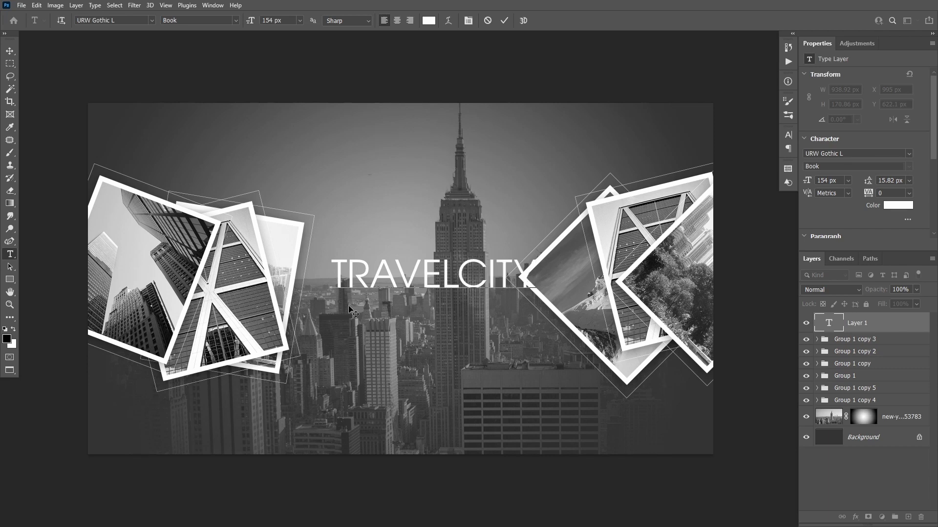
Apply Faux Bold to the word "CITY" in the title text
drag(458, 273, 540, 269)
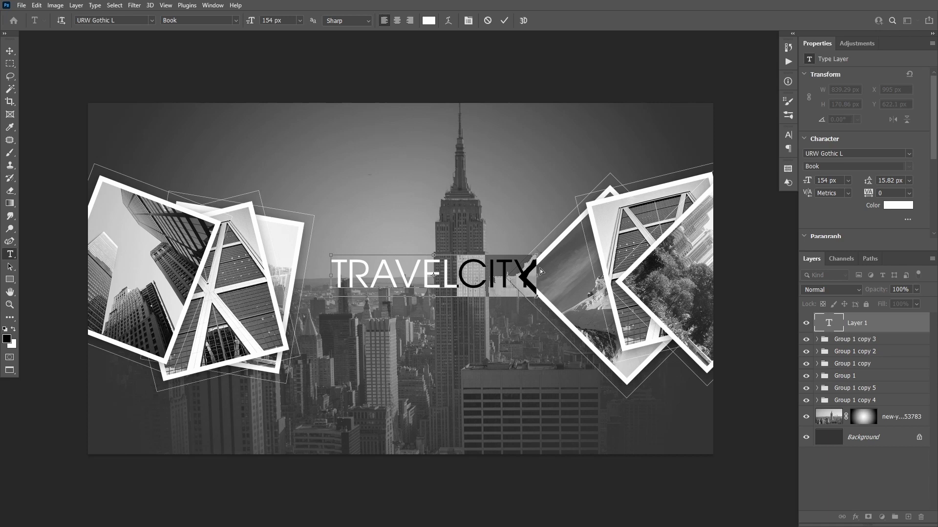
key(ctrl+t)
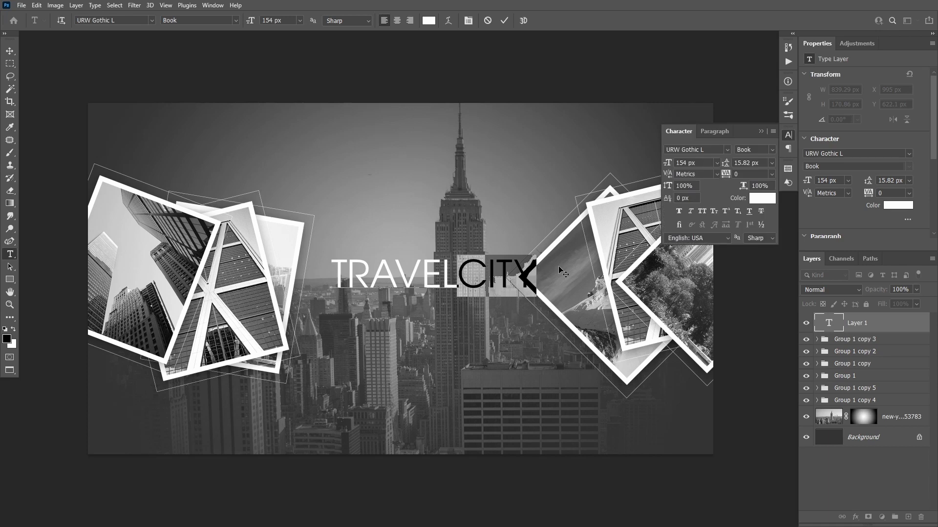
click(679, 211)
click(761, 132)
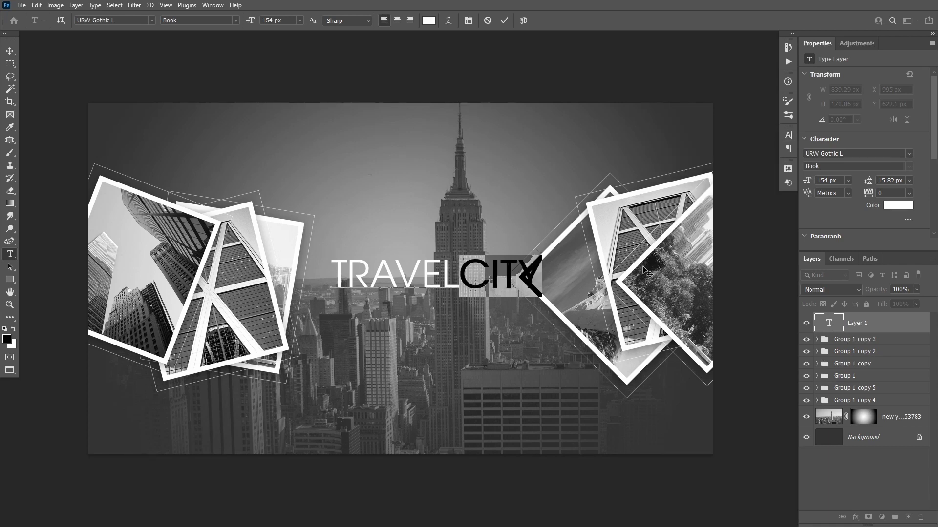
Set the font size of the whole TRAVELCITY text to 105 px
key(ctrl+a)
click(276, 20)
text(10)
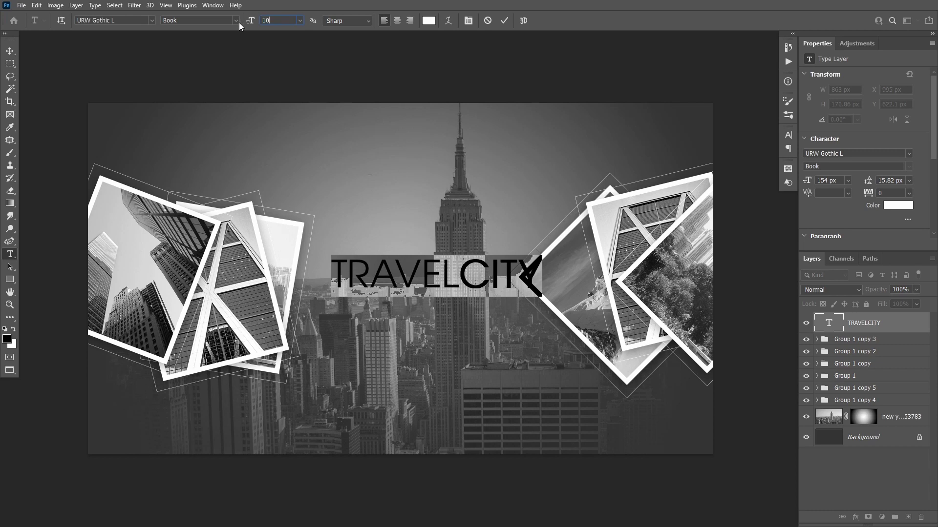
text(5)
key(Return)
click(322, 168)
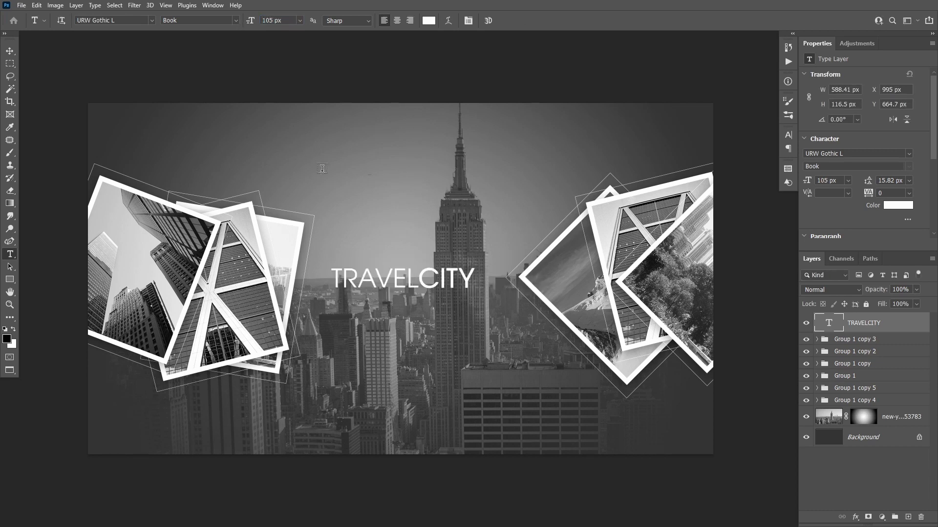
Centre the TRAVELCITY text horizontally and vertically on the Background layer
key(v)
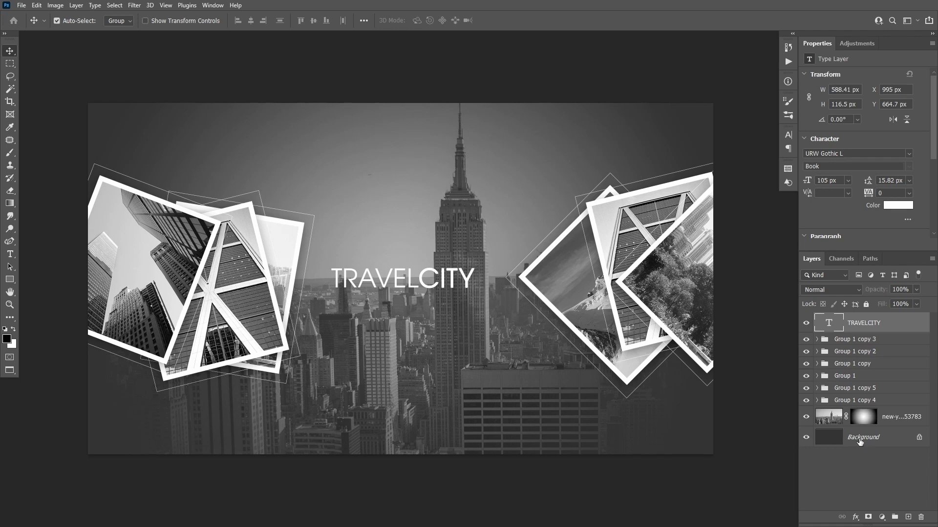
click(862, 442)
click(251, 21)
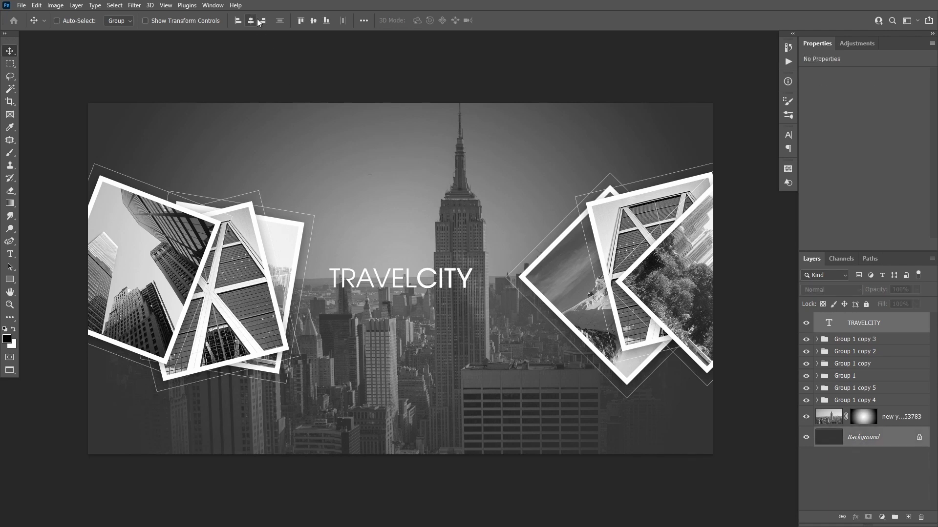
click(314, 20)
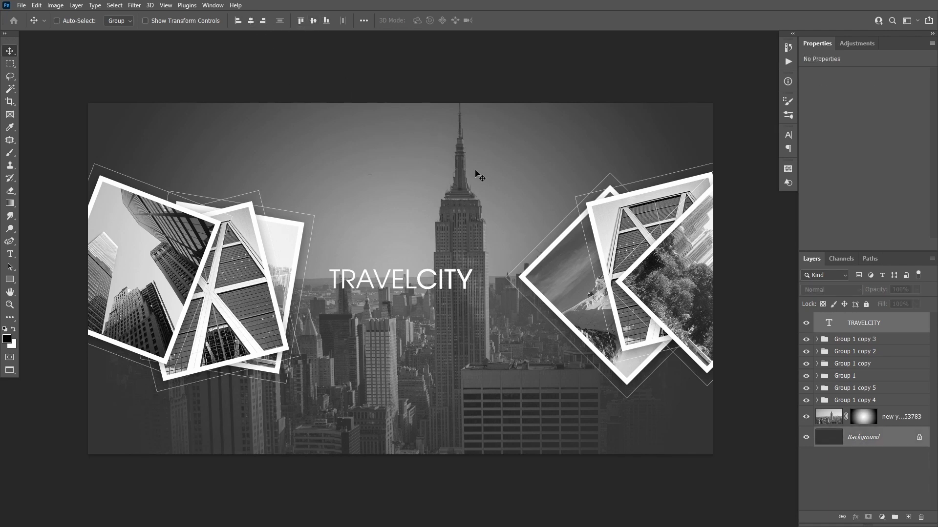
Draw an unfilled white rectangle about 645 × 144 px around the TRAVELCITY text and set its stroke to 5 px
key(u)
mouse_move(323, 262)
mouse_down()
mouse_move(362, 287)
mouse_move(480, 297)
mouse_up()
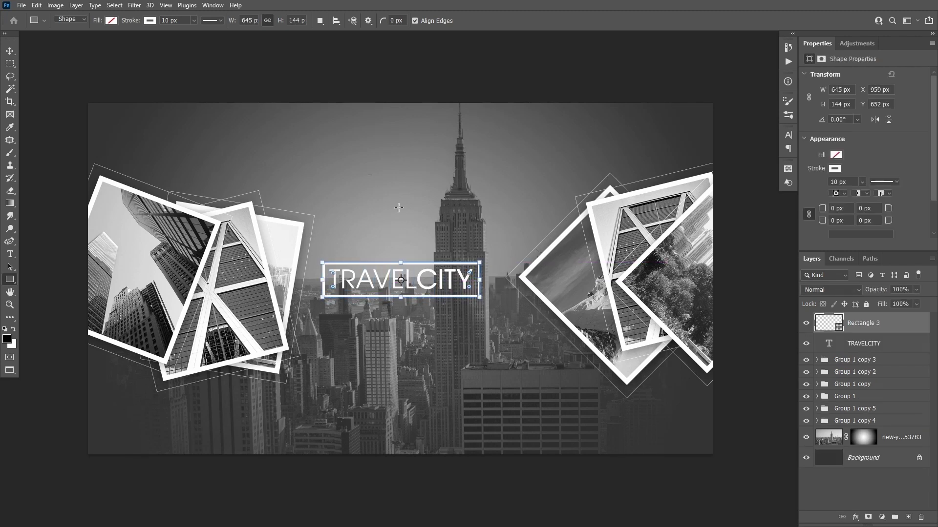
click(174, 21)
text(5)
key(Return)
Enlarge the rectangle around the title to about 664 × 184 px
drag(479, 264, 482, 262)
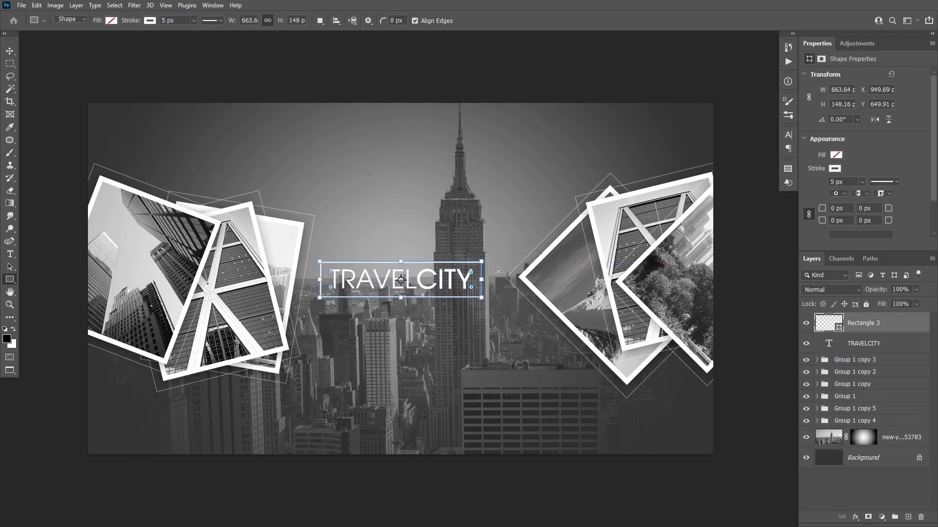
key(ctrl+t)
drag(401, 262, 401, 257)
key(Return)
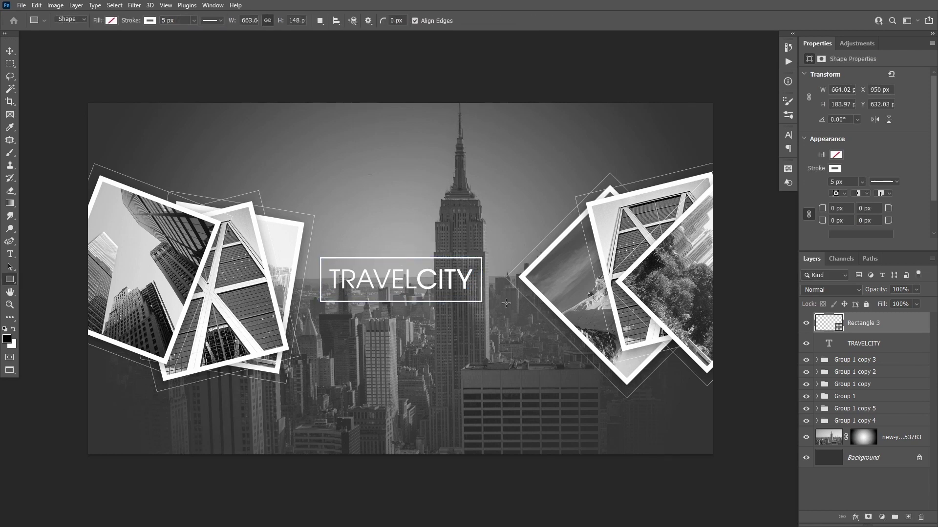
Hide the rectangle's upper-right corner with an inverted layer mask made from a small square selection over it
key(m)
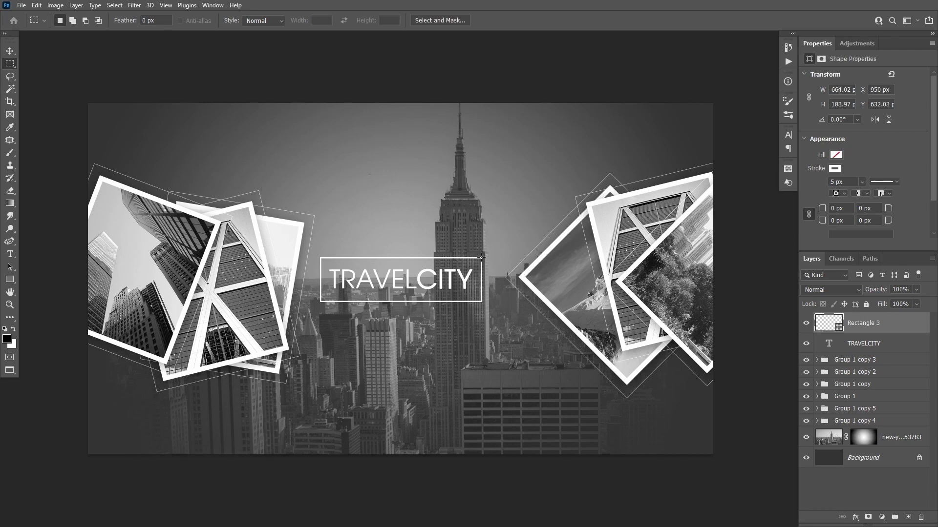
drag(482, 257, 491, 269)
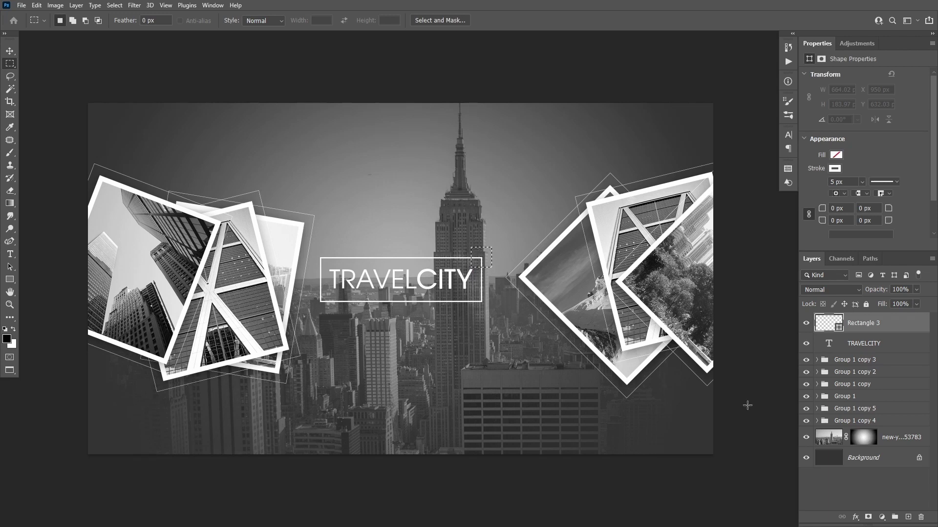
click(868, 517)
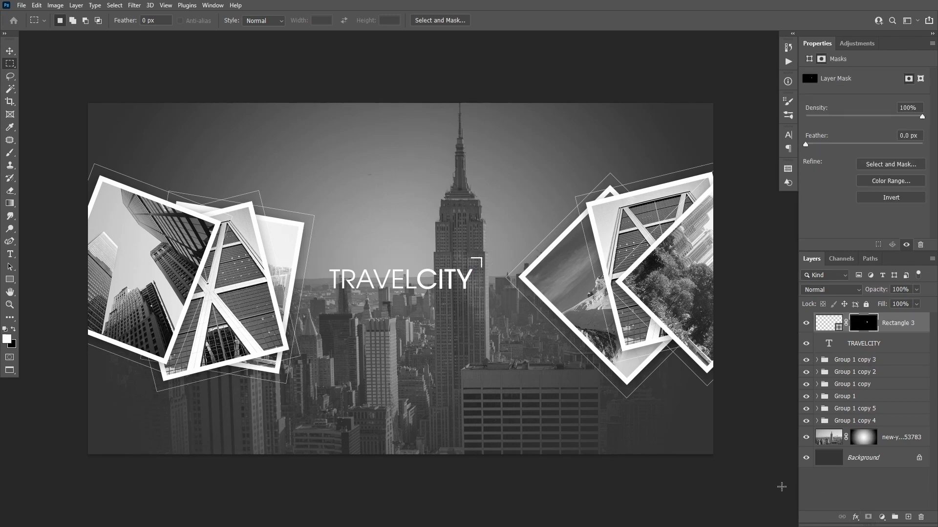
key(ctrl+i)
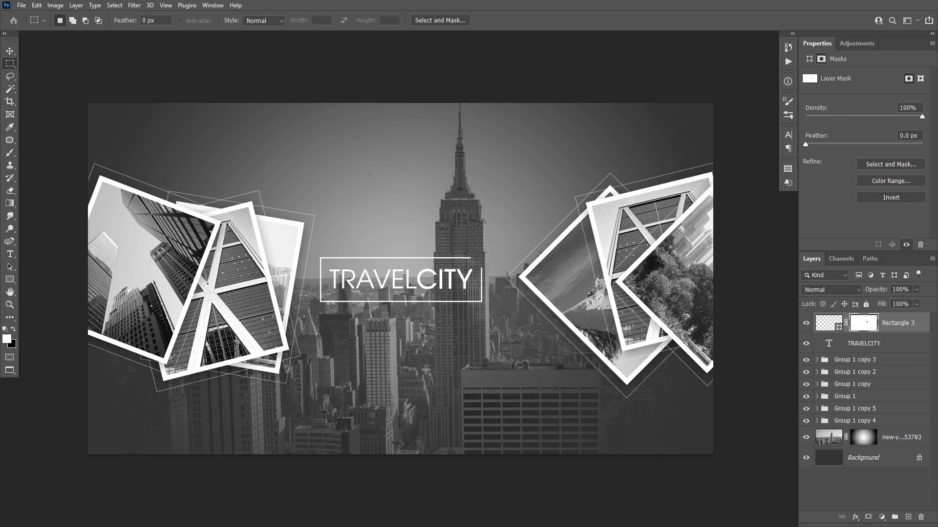
Switch to the Line tool with a 10 px stroke and create a new layer, leaving the rectangle's stroke at 5 px
drag(10, 280, 42, 319)
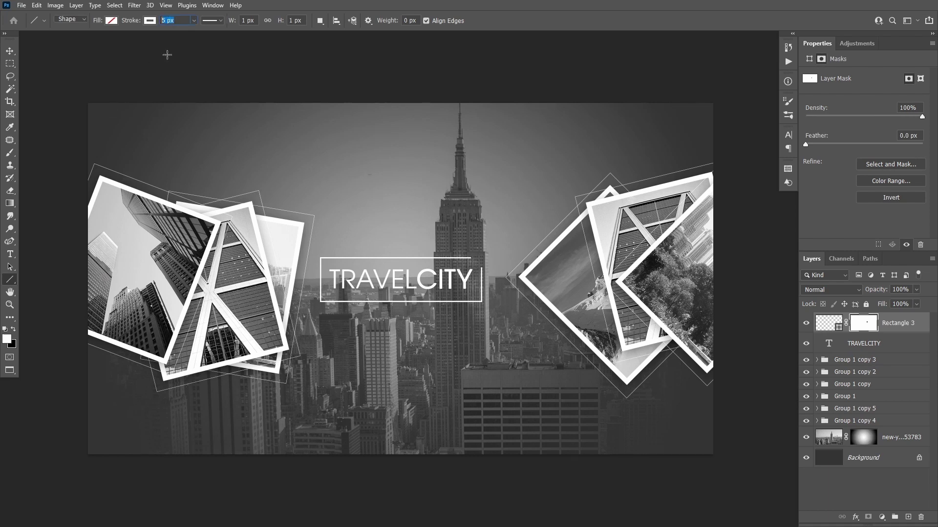
text(10)
key(Return)
key(ctrl+z)
key(ctrl+alt+shift+n)
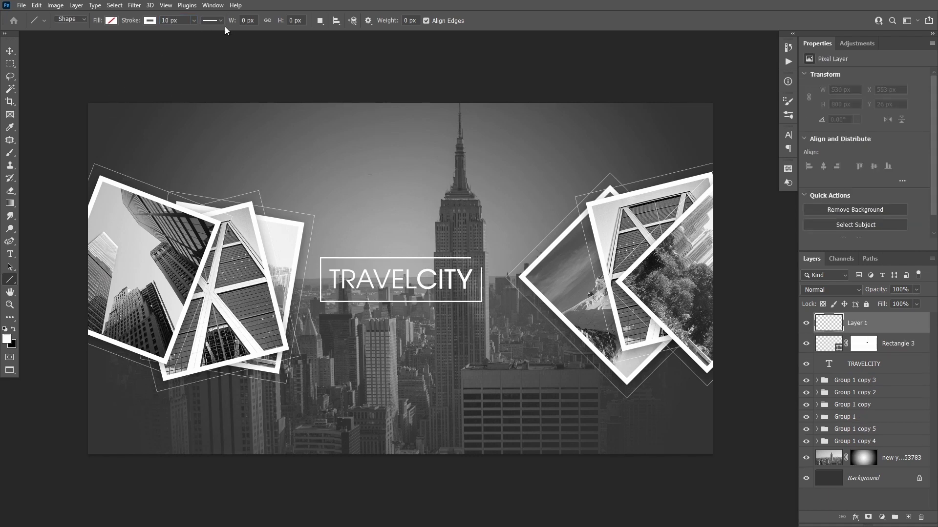
Set the line's stroke alignment to centre and draw a vertical line about 56 px long in the rectangle's open corner
click(219, 22)
click(183, 121)
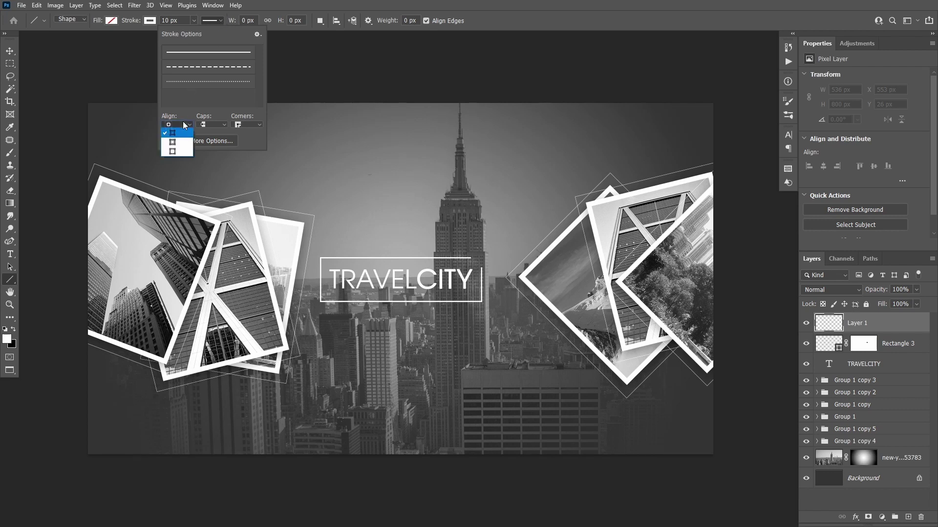
click(175, 142)
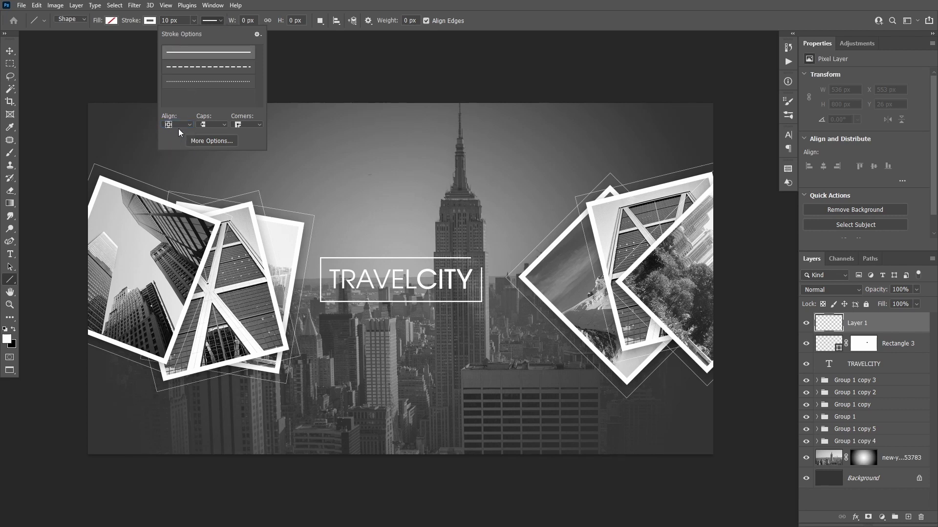
key(Return)
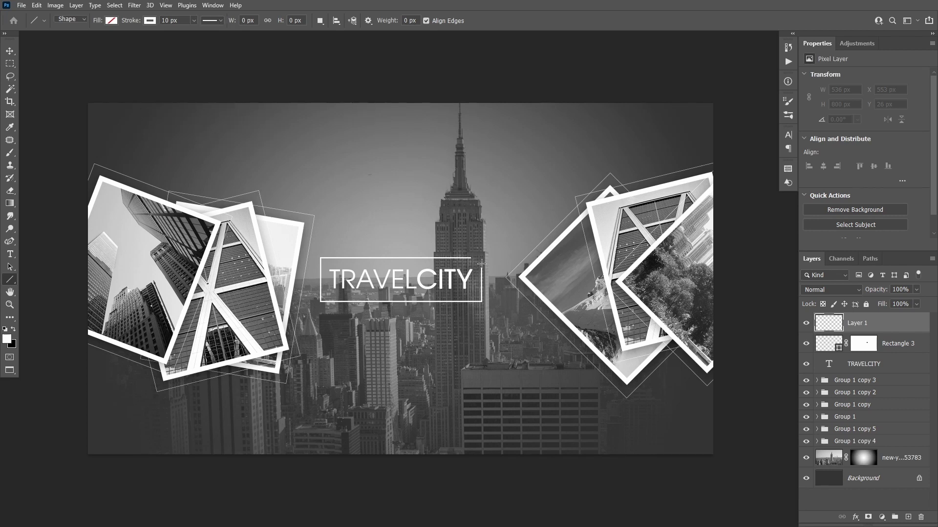
drag(482, 263, 482, 250)
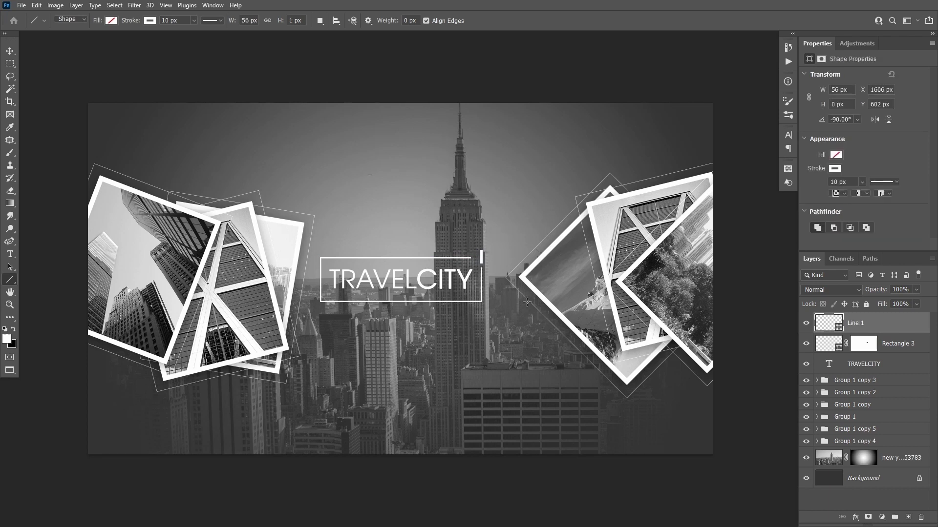
Duplicate the short vertical line and rotate the copy 90° to form a plus sign
key(ctrl+j)
key(ctrl+t)
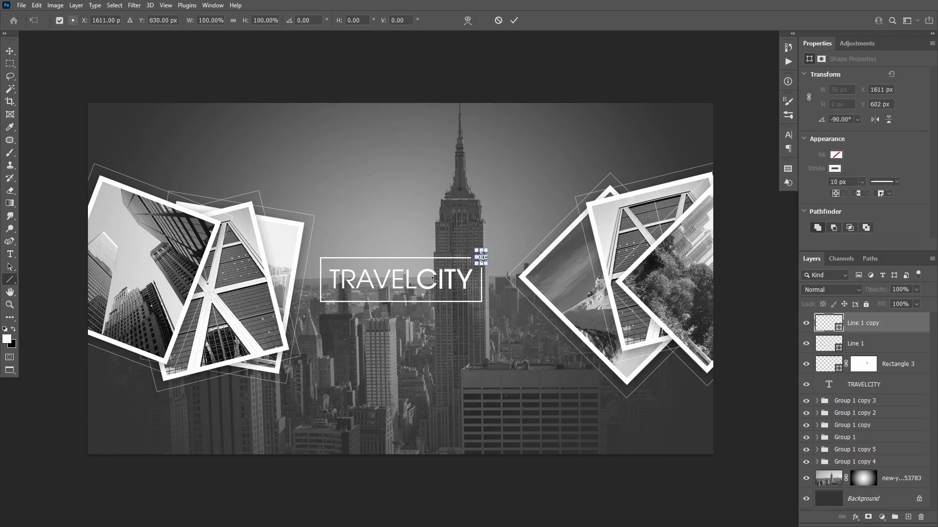
drag(499, 260, 494, 311)
key(Return)
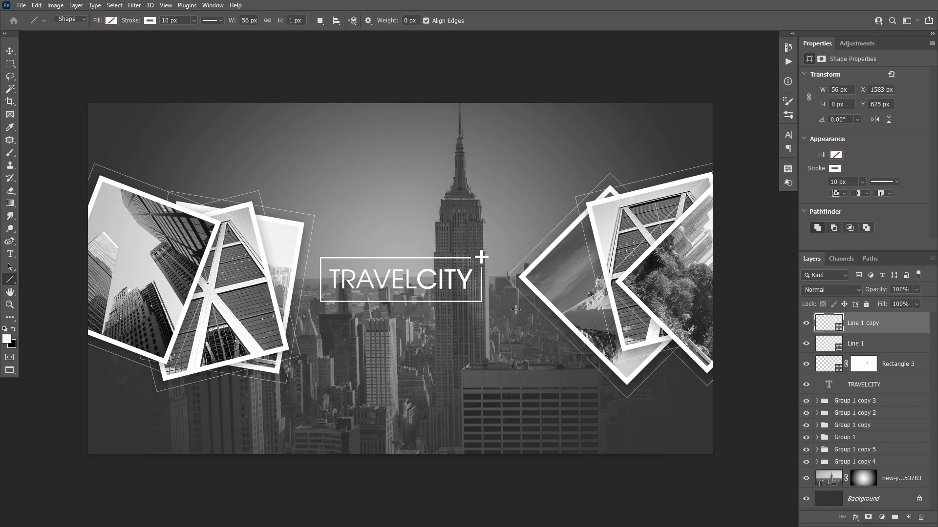
Add a reversed radial Gradient Fill layer from black to transparent with a scale of 450% above all layers
key(x)
click(881, 516)
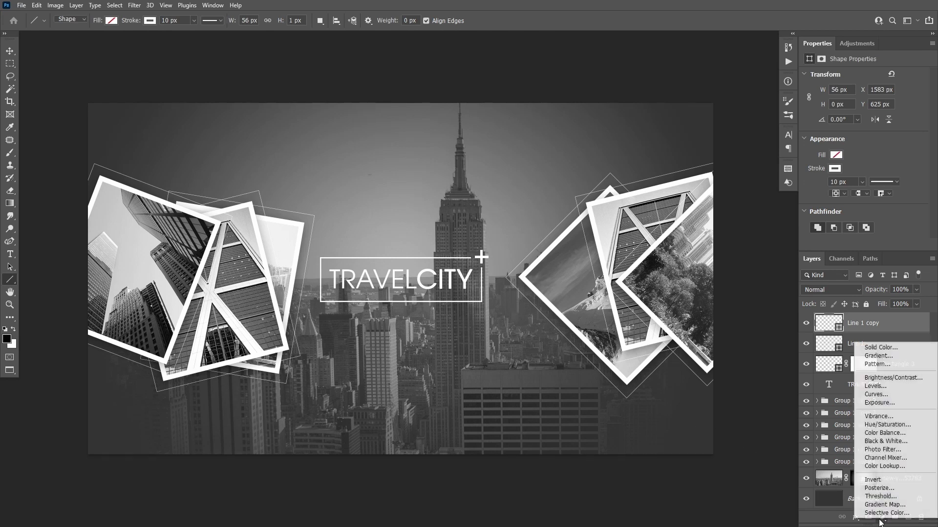
click(887, 356)
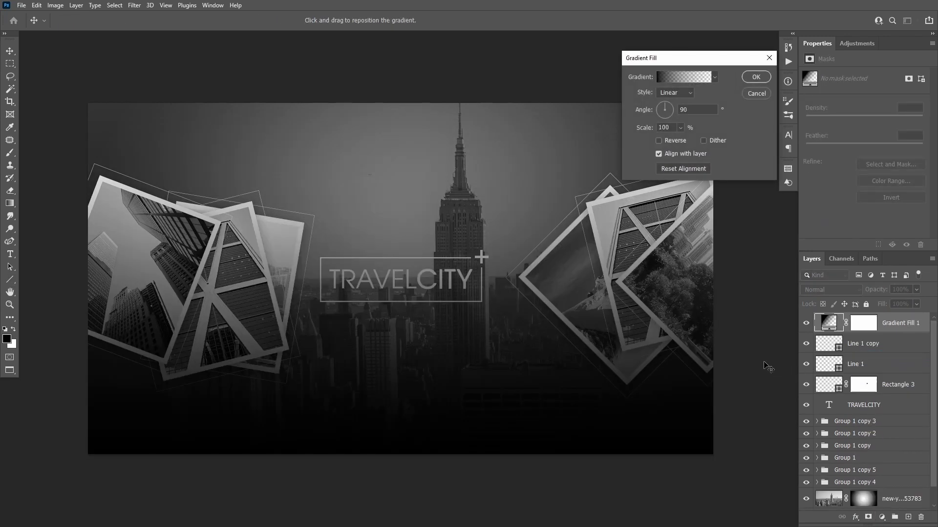
click(679, 93)
click(675, 105)
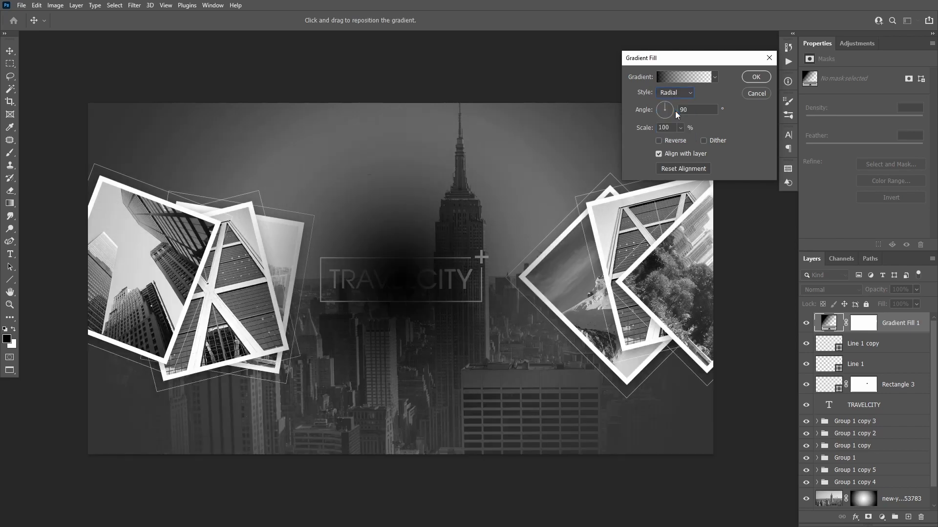
click(659, 141)
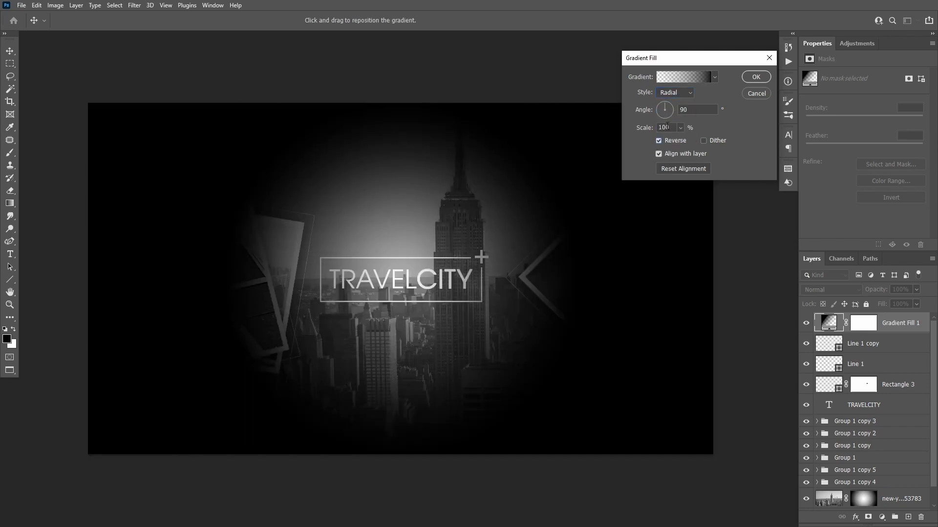
double_click(667, 127)
text(450)
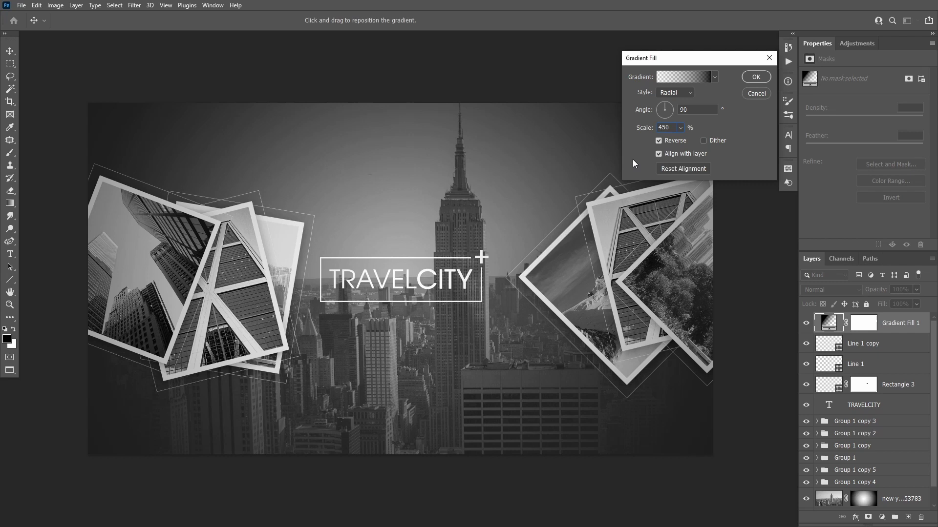
key(Return)
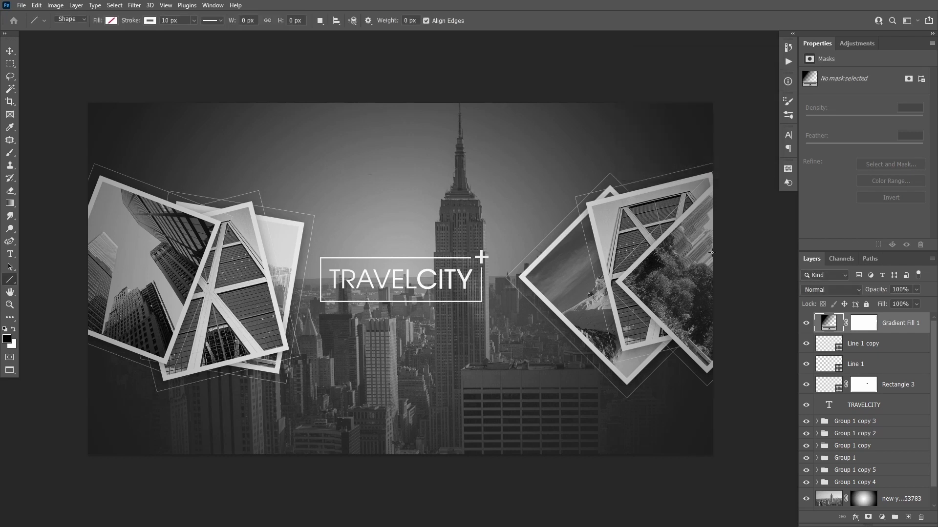
Lock the gradient fill layer and shift the frames in the left photo stack slightly outward to the left
key(v)
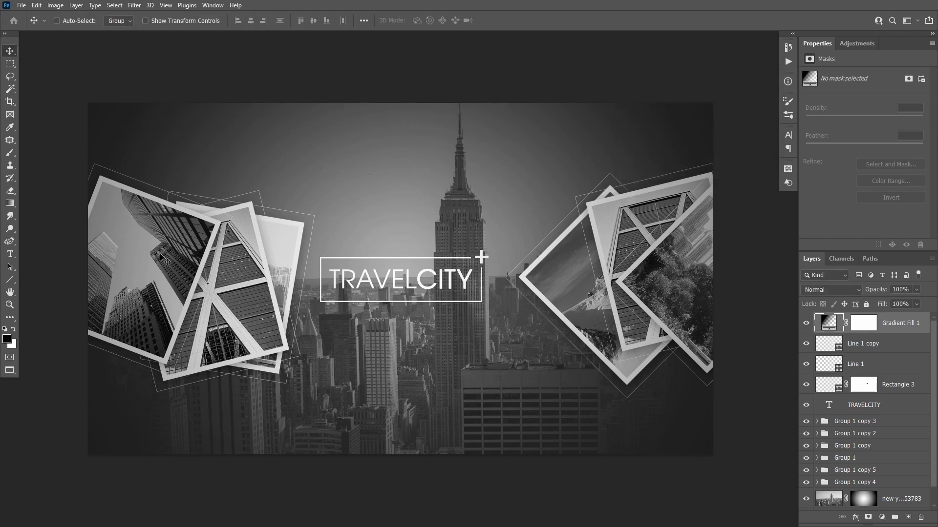
click(865, 304)
ctrl+drag(112, 276, 98, 276)
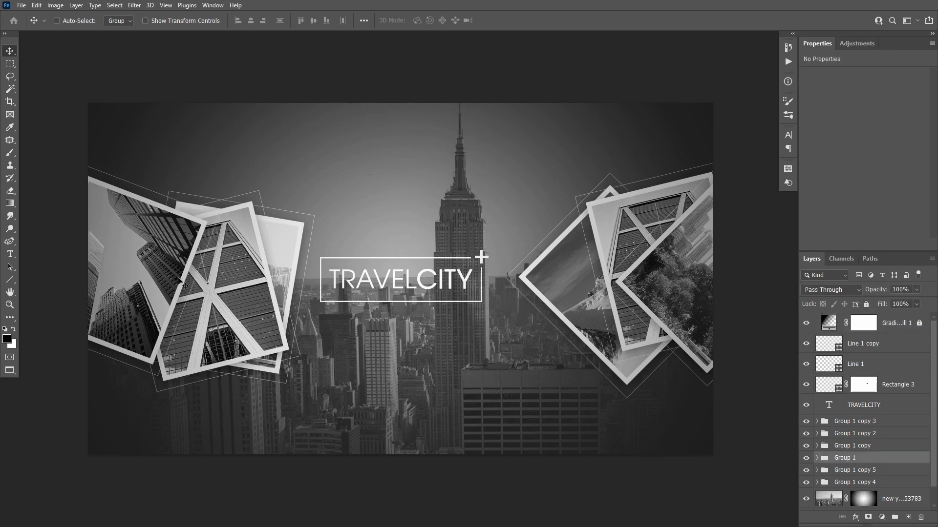
ctrl+drag(253, 282, 245, 281)
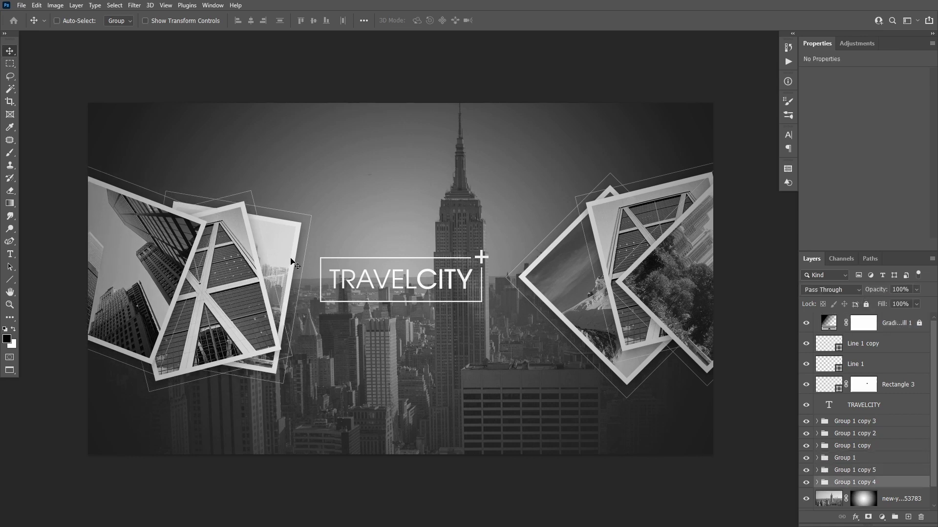